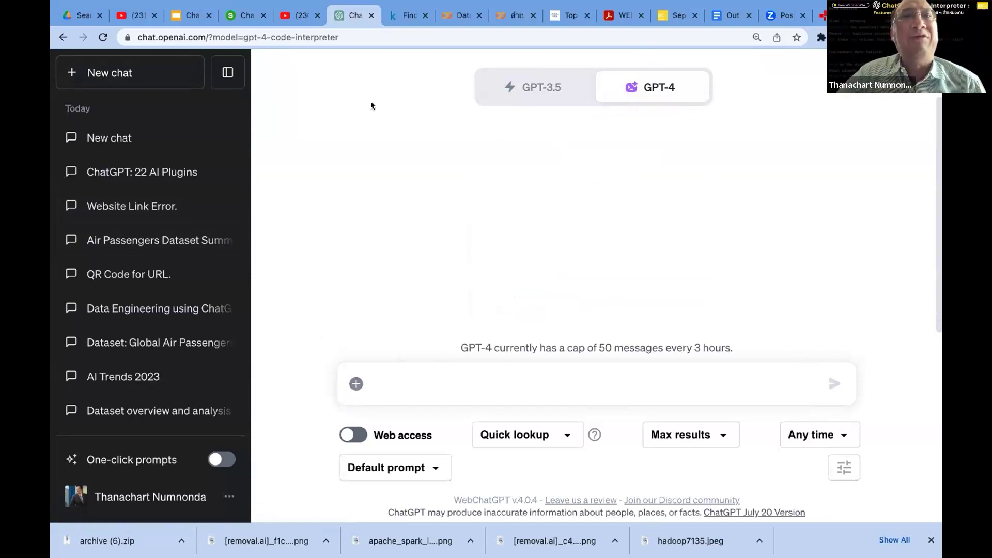
- Switch to Kaggle's datasets page and open the trending dataset "Trends and Insights of Global Tourism"
{"action": "left_click", "coordinate": [401, 17]}
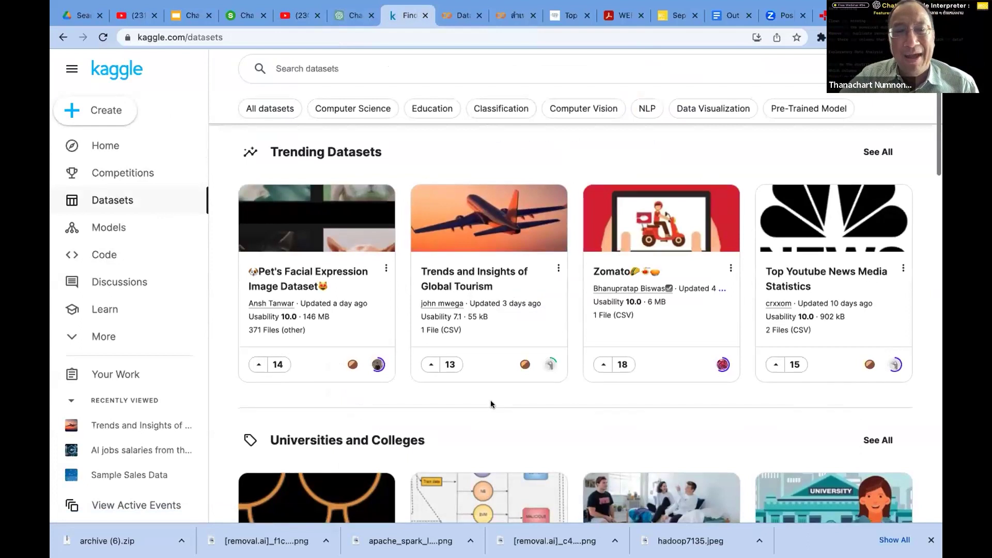
{"action": "scroll", "coordinate": [491, 403], "scroll_direction": "down", "scroll_amount": 2}
{"action": "scroll", "coordinate": [491, 403], "scroll_direction": "up", "scroll_amount": 5}
{"action": "scroll", "coordinate": [489, 404], "scroll_direction": "down", "scroll_amount": 2}
{"action": "scroll", "coordinate": [490, 403], "scroll_direction": "down", "scroll_amount": 2}
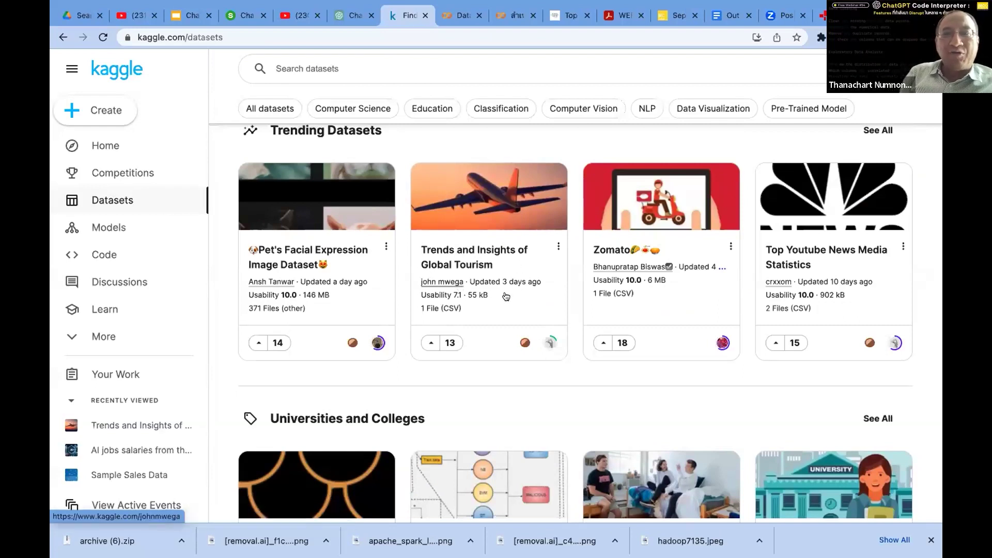
{"action": "left_click", "coordinate": [468, 254]}
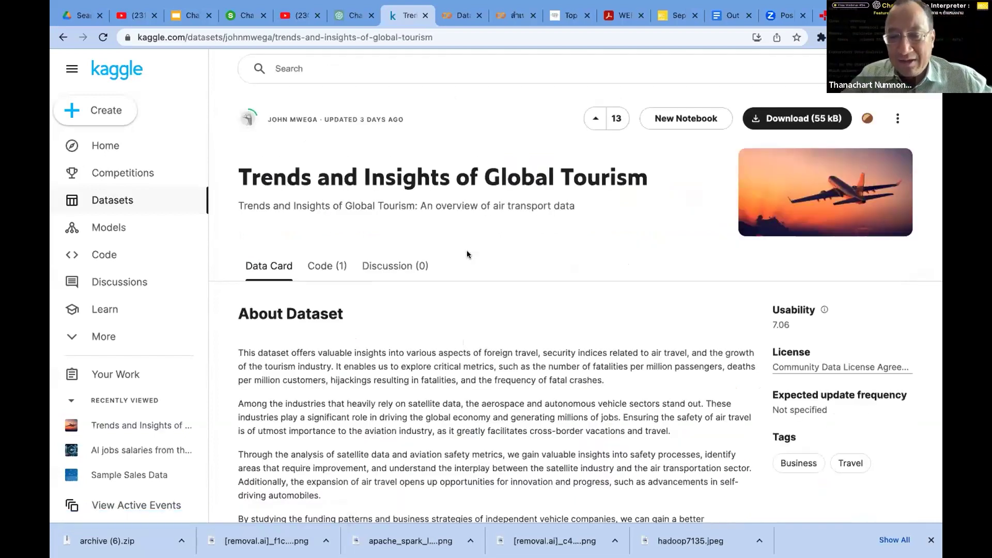
- Enlarge the dataset page to 110% and read through its "About Dataset" description
{"action": "key", "text": "ctrl+plus"}
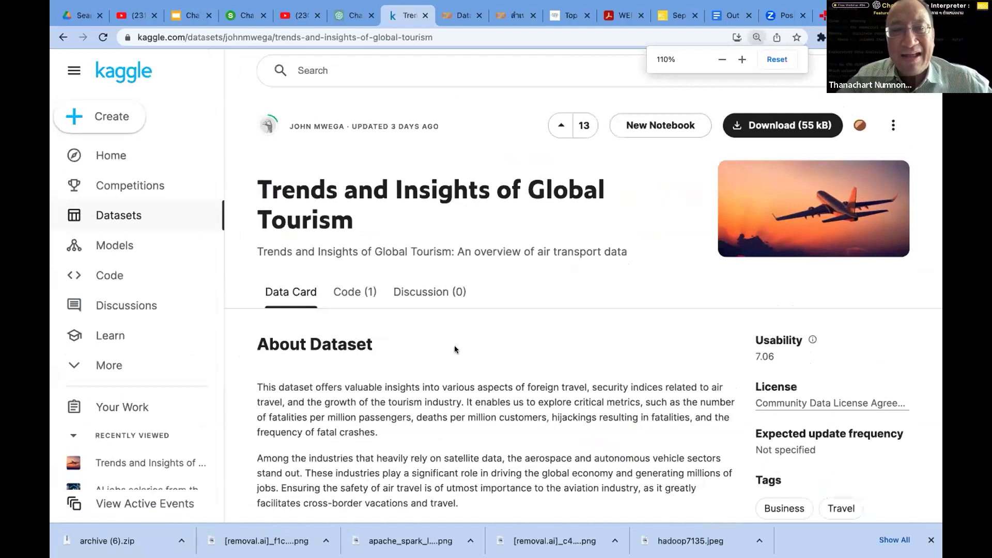
{"action": "scroll", "coordinate": [455, 347], "scroll_direction": "down", "scroll_amount": 3}
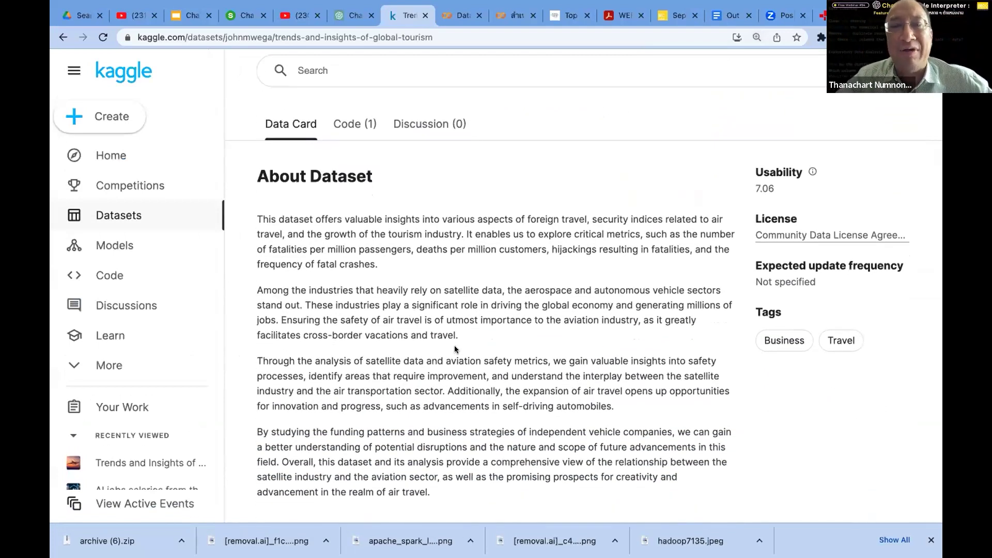
{"action": "scroll", "coordinate": [454, 346], "scroll_direction": "down", "scroll_amount": 5}
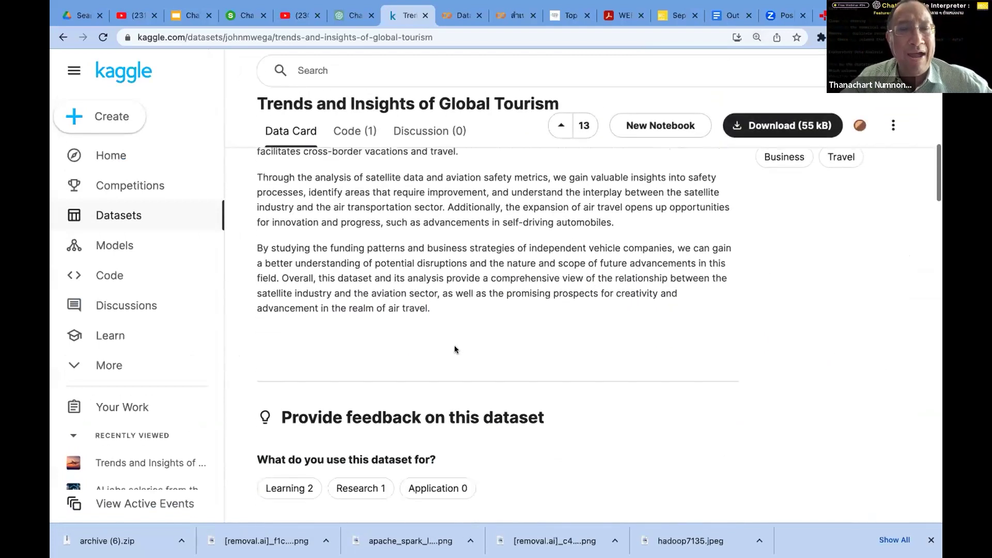
{"action": "scroll", "coordinate": [455, 347], "scroll_direction": "up", "scroll_amount": 3}
{"action": "scroll", "coordinate": [455, 347], "scroll_direction": "up", "scroll_amount": 6}
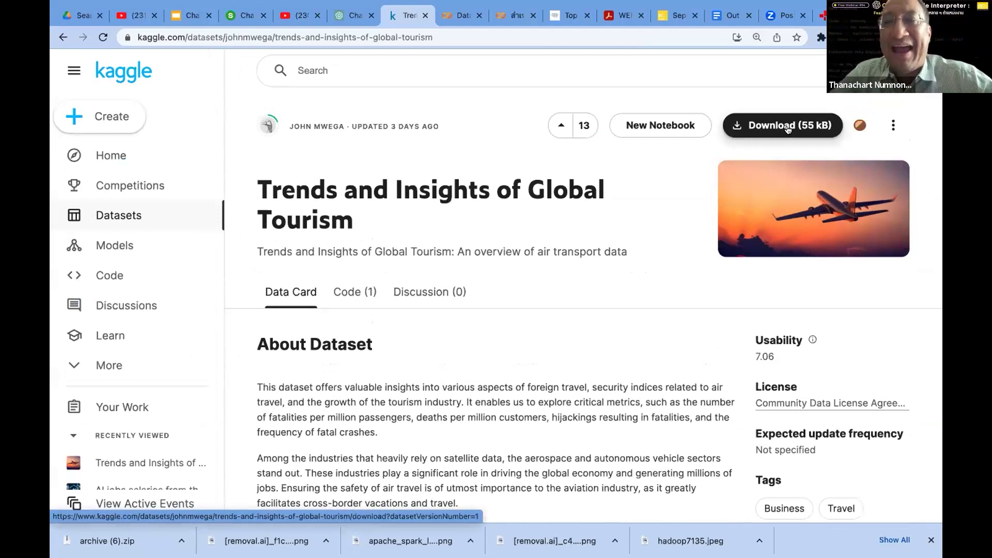
{"action": "scroll", "coordinate": [683, 310], "scroll_direction": "down", "scroll_amount": 5}
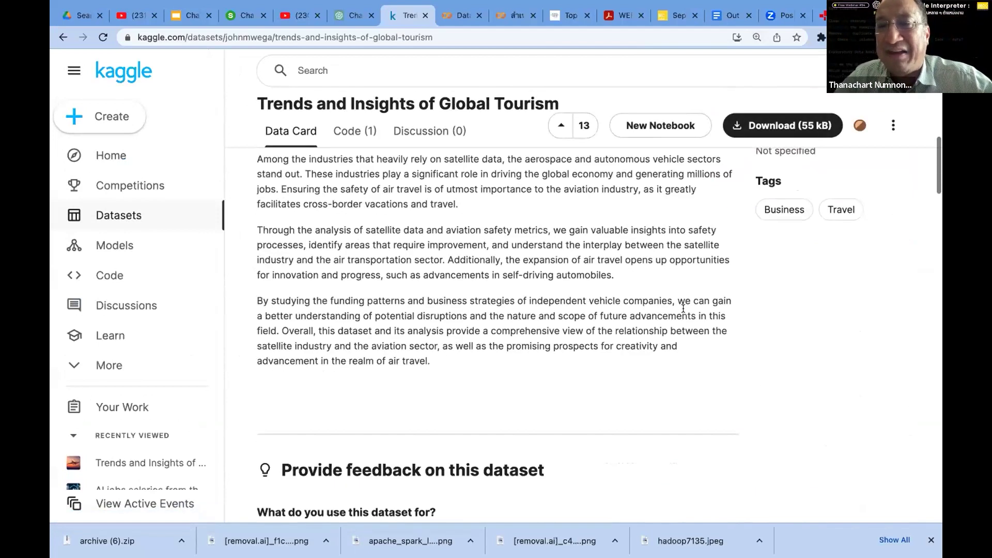
{"action": "scroll", "coordinate": [683, 310], "scroll_direction": "up", "scroll_amount": 5}
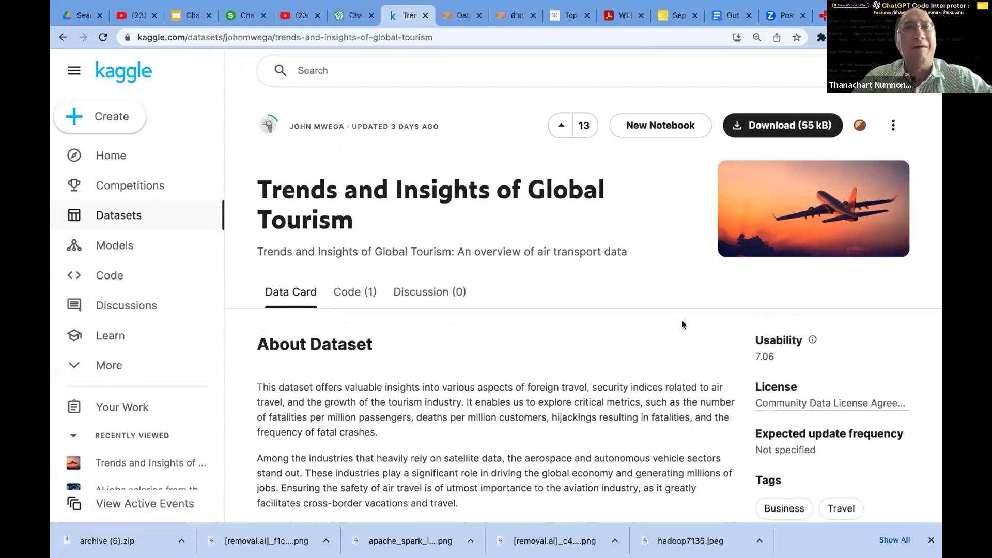
- Switch back to ChatGPT and attach the file air-passengers-carried.csv to the new GPT-4 chat
{"action": "left_click", "coordinate": [351, 12]}
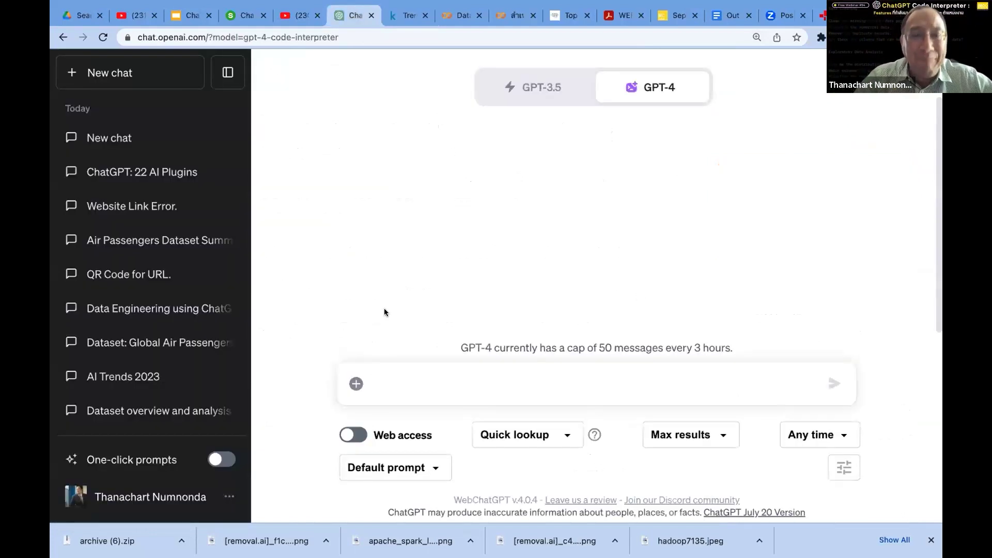
{"action": "left_click", "coordinate": [355, 383]}
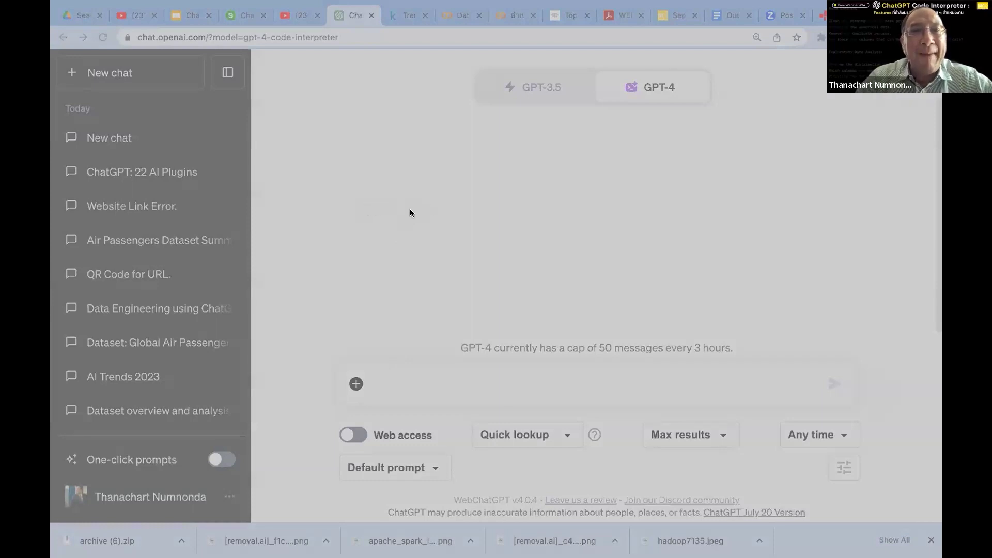
{"action": "left_click", "coordinate": [709, 398]}
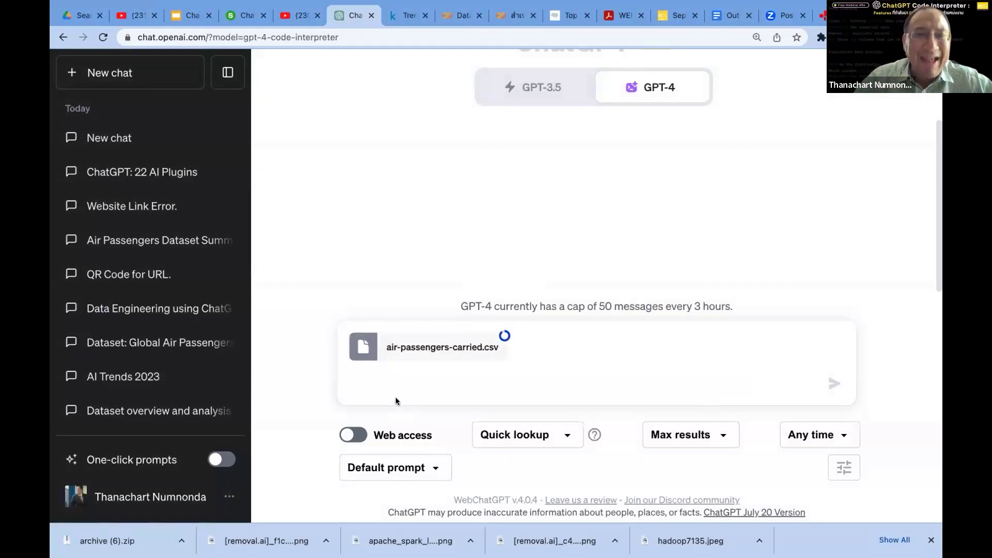
- Send the prompt "Please describe this dataset" with the attached file
{"action": "type", "text": "Pl"}
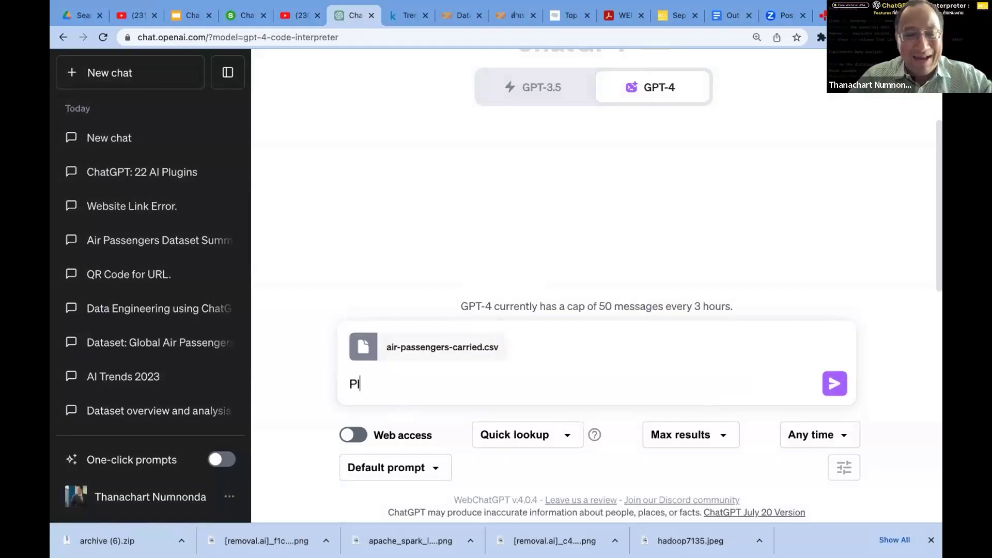
{"action": "type", "text": "ease"}
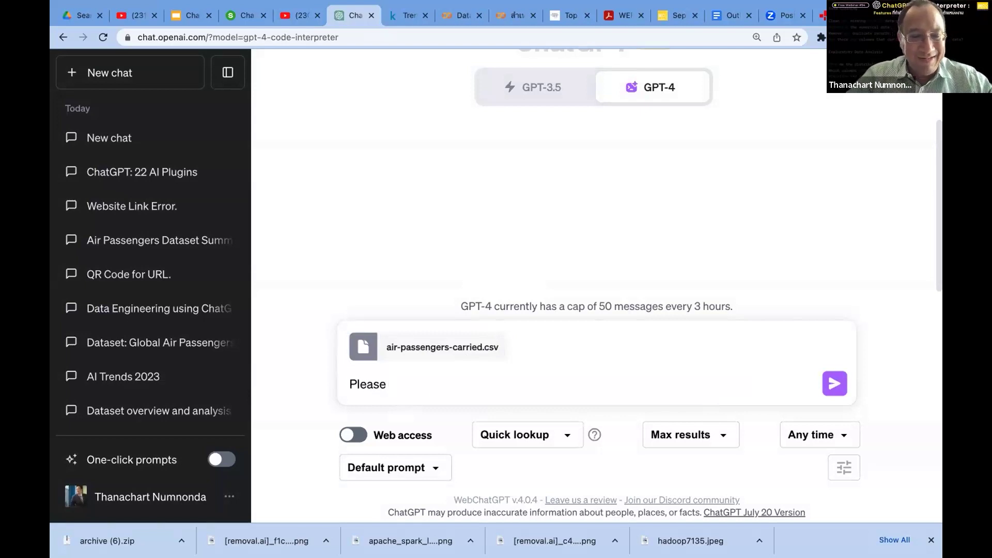
{"action": "type", "text": " descri"}
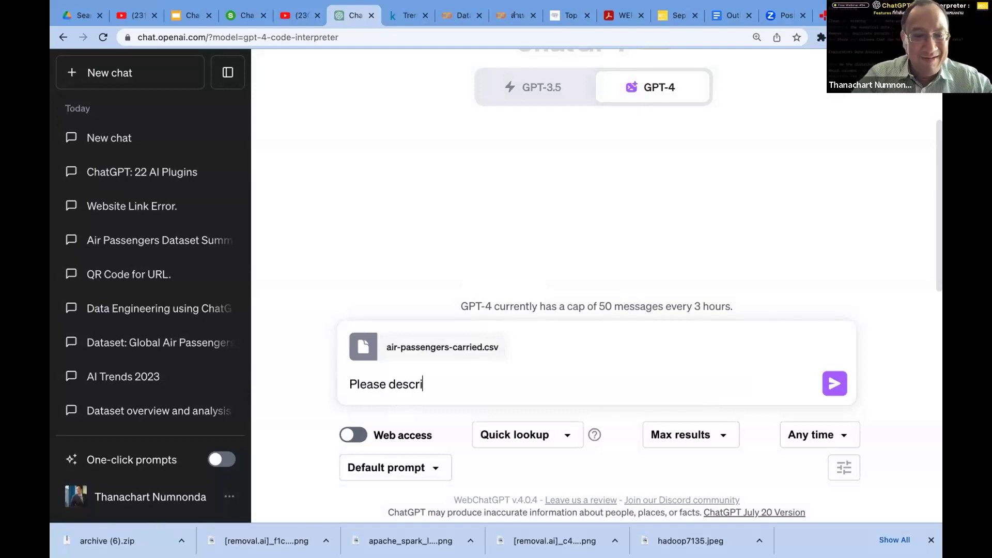
{"action": "type", "text": "be this "}
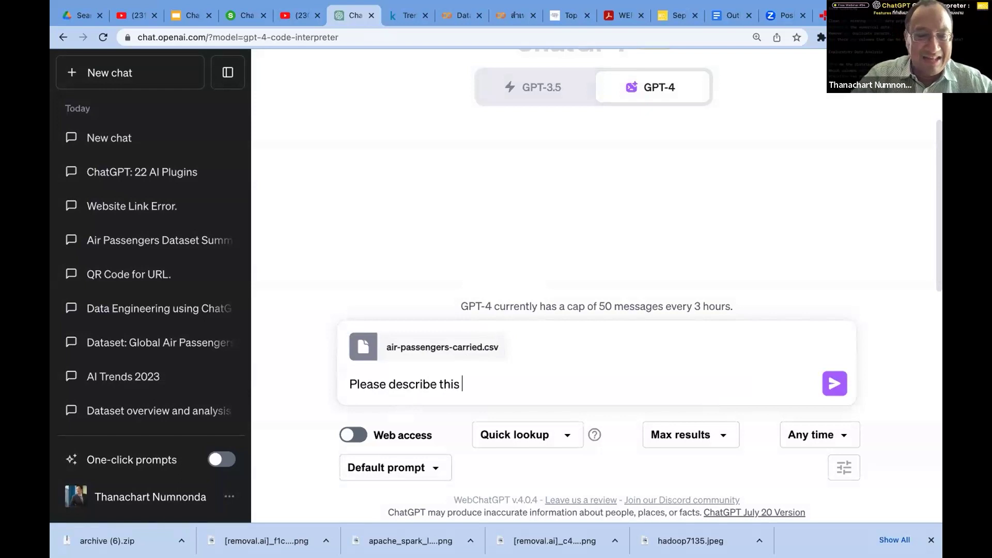
{"action": "type", "text": "dataset"}
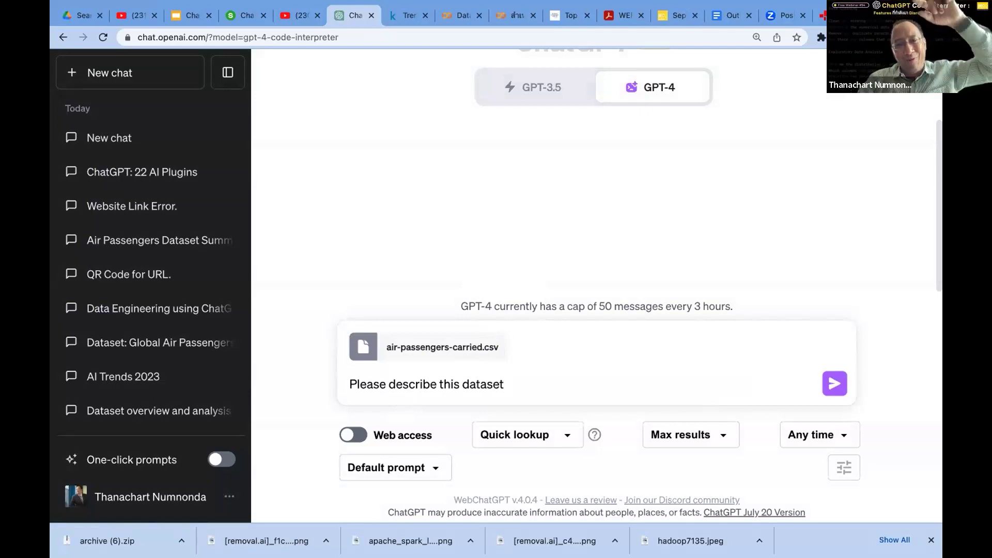
{"action": "key", "text": "Return"}
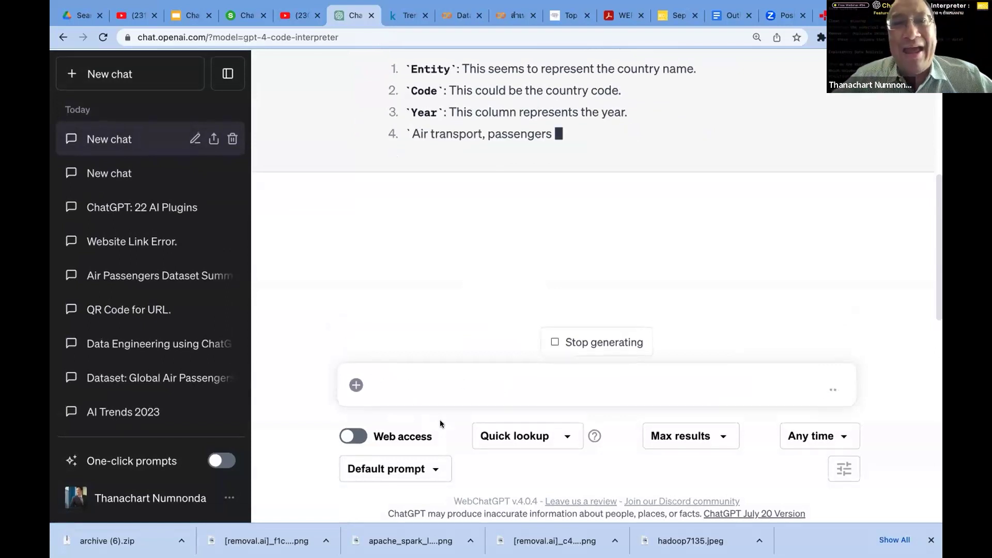
- Read the dataset description in the response, covering the columns, example row, summary statistics and missing values
{"action": "scroll", "coordinate": [538, 280], "scroll_direction": "up", "scroll_amount": 2}
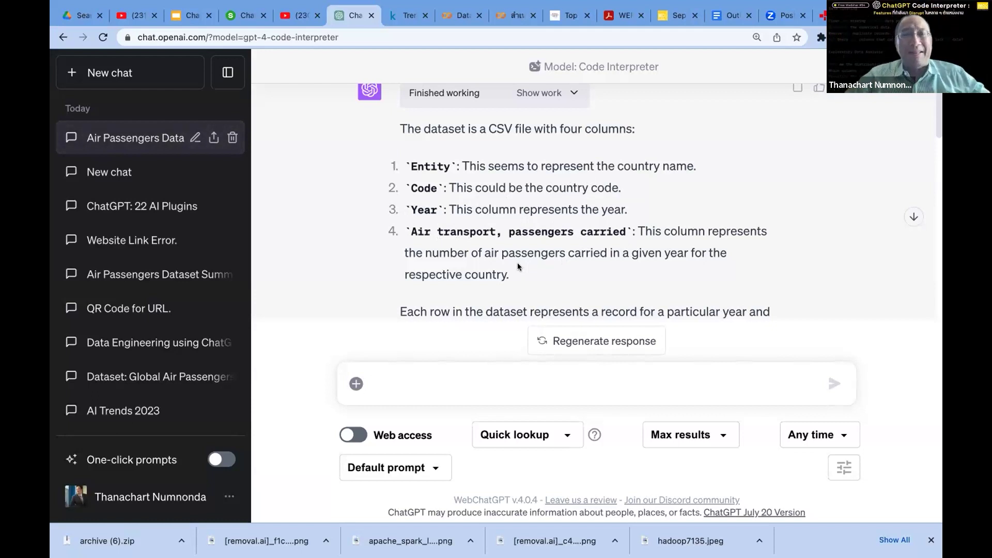
{"action": "scroll", "coordinate": [517, 263], "scroll_direction": "down", "scroll_amount": 4}
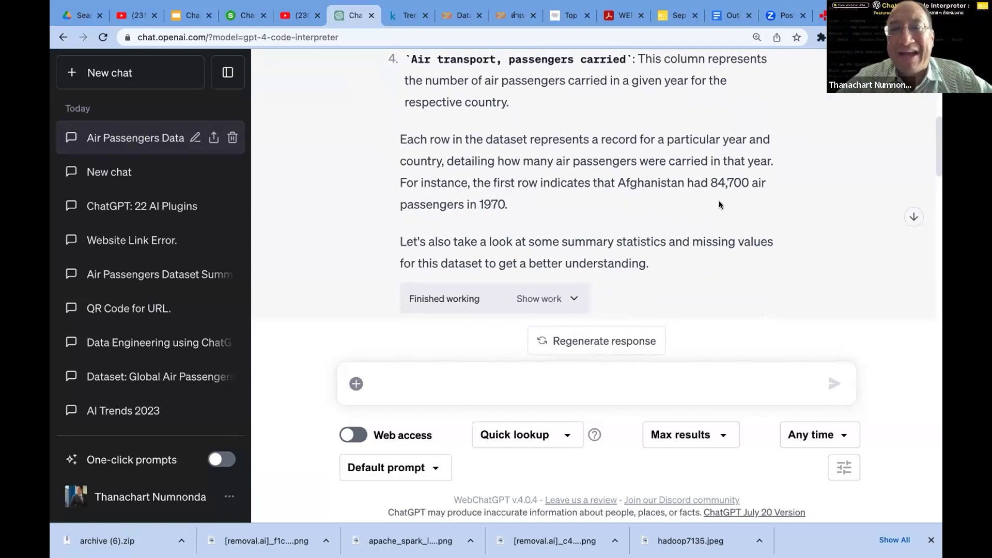
{"action": "left_click_drag", "start_coordinate": [709, 180], "coordinate": [748, 183]}
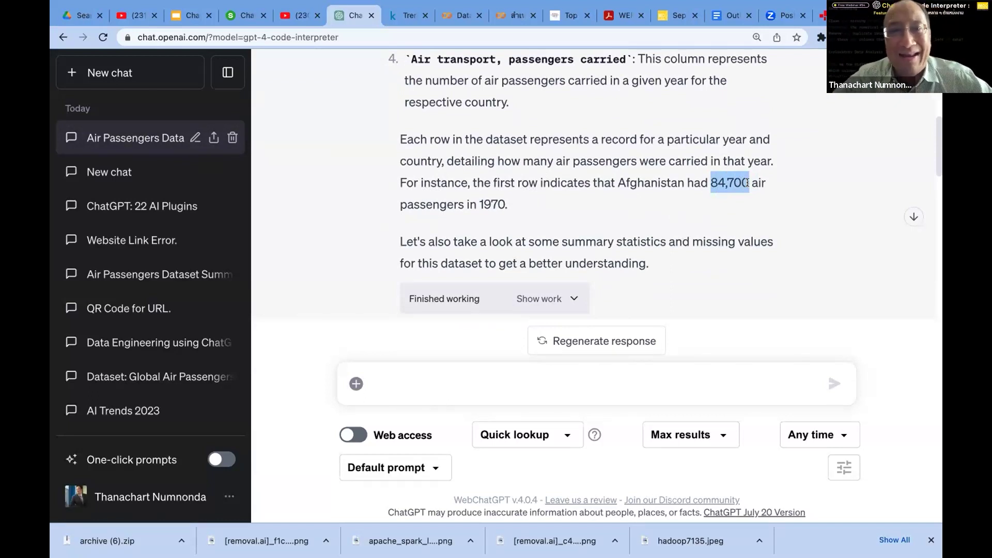
{"action": "scroll", "coordinate": [547, 208], "scroll_direction": "down", "scroll_amount": 3}
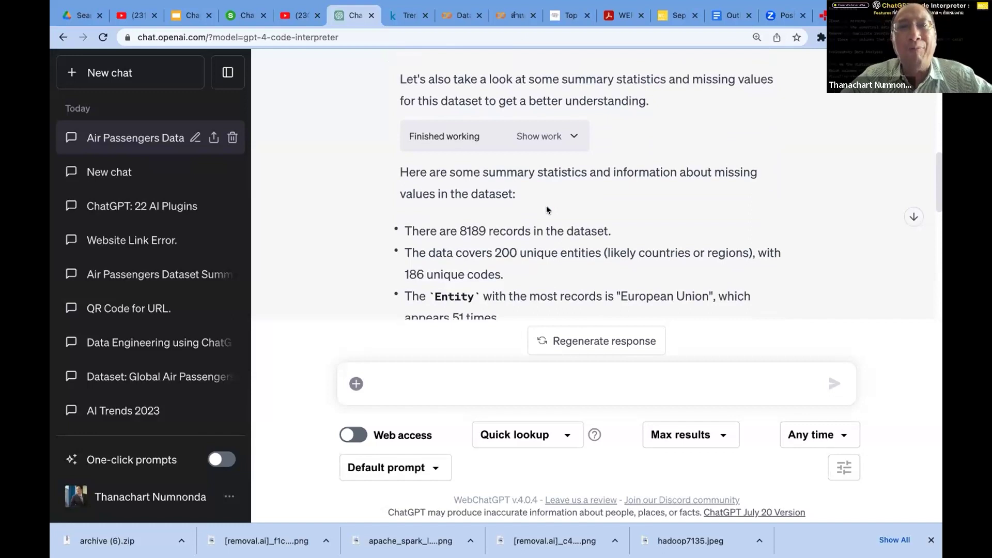
{"action": "right_click", "coordinate": [458, 229]}
{"action": "left_click", "coordinate": [609, 163]}
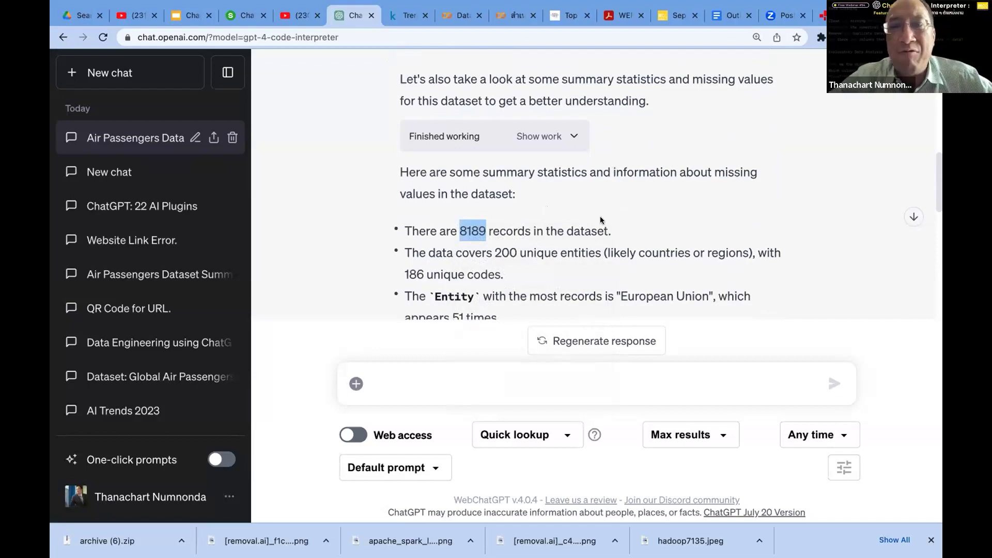
{"action": "left_click_drag", "start_coordinate": [494, 253], "coordinate": [516, 252]}
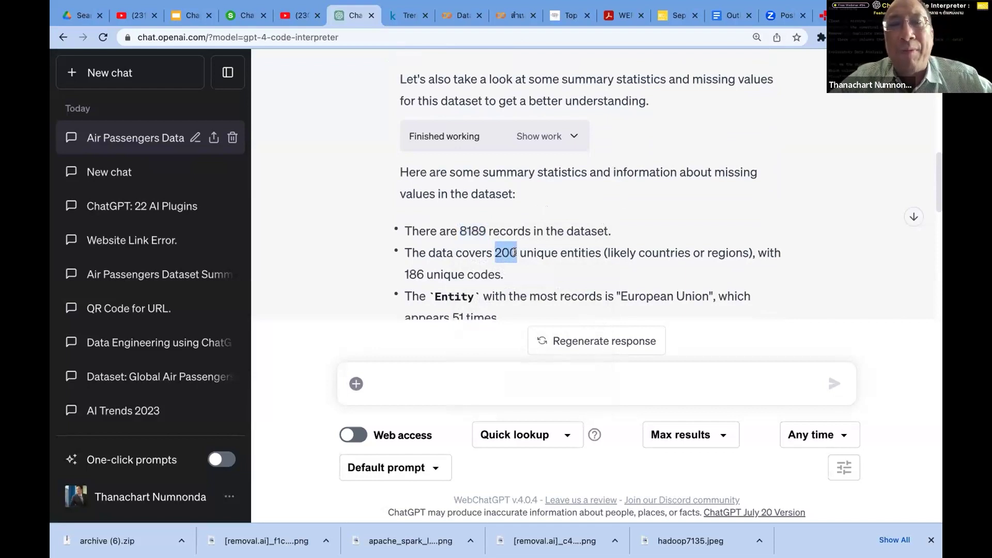
{"action": "scroll", "coordinate": [613, 239], "scroll_direction": "down", "scroll_amount": 2}
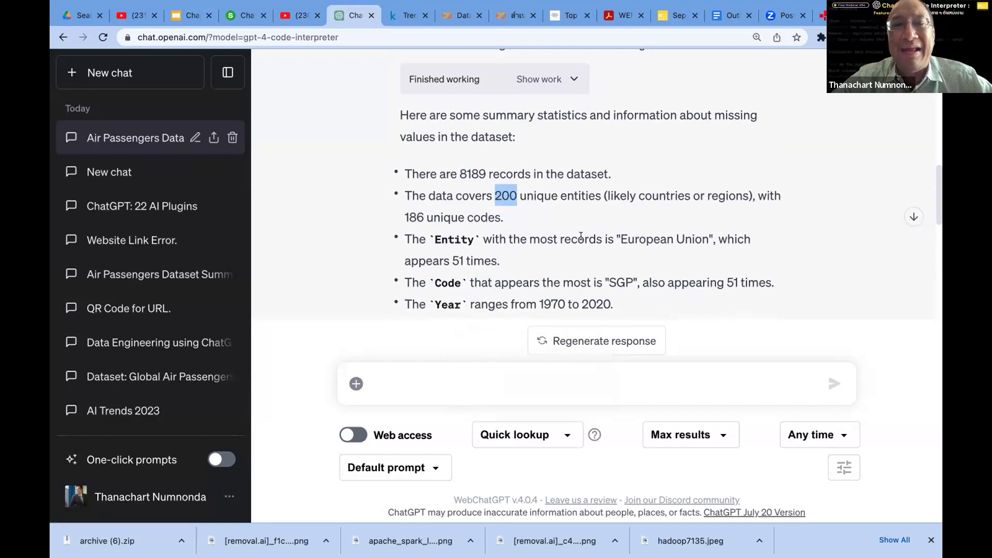
{"action": "left_click_drag", "start_coordinate": [618, 236], "coordinate": [405, 239]}
{"action": "left_click", "coordinate": [494, 276]}
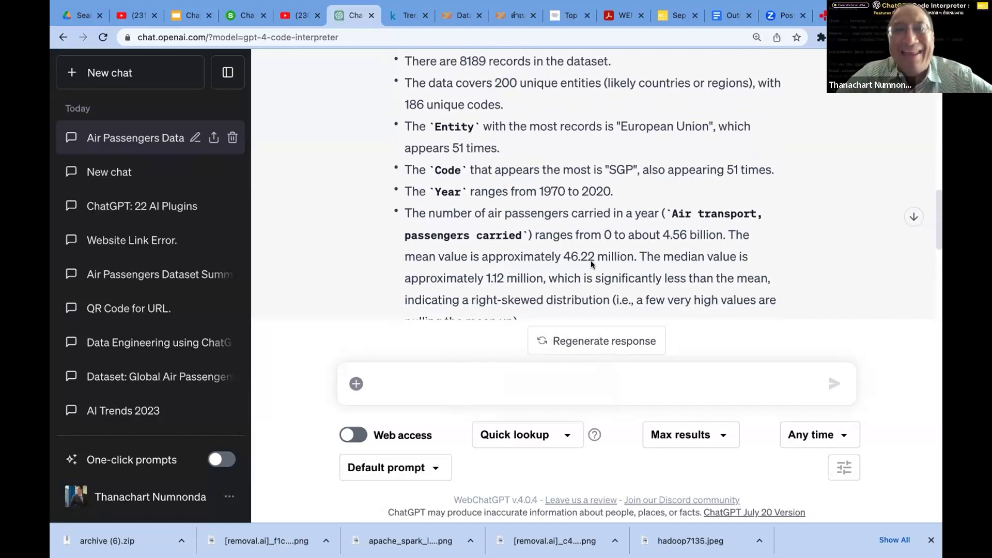
{"action": "scroll", "coordinate": [591, 260], "scroll_direction": "down", "scroll_amount": 5}
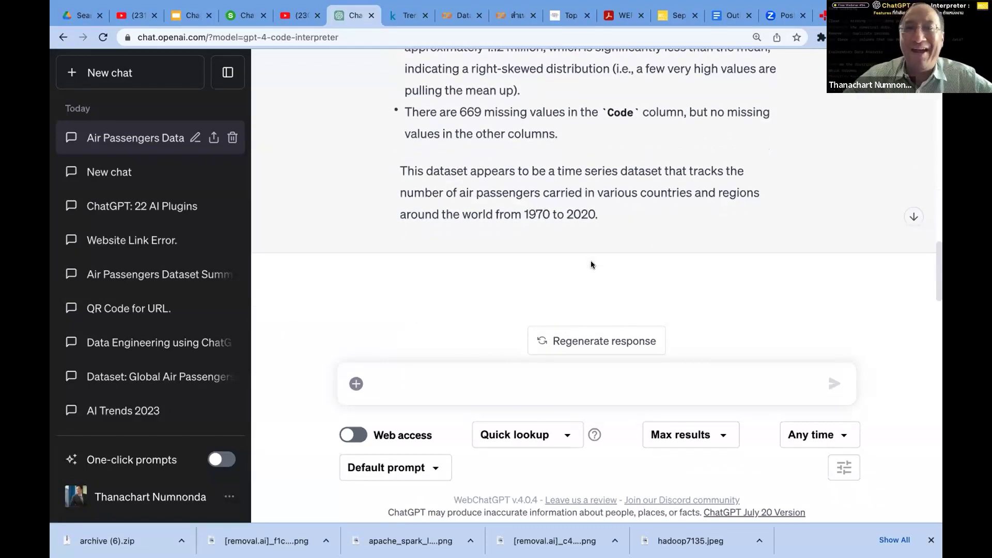
- Expand the first work section of the response and examine the Python code that loads the dataset
{"action": "scroll", "coordinate": [591, 265], "scroll_direction": "up", "scroll_amount": 10}
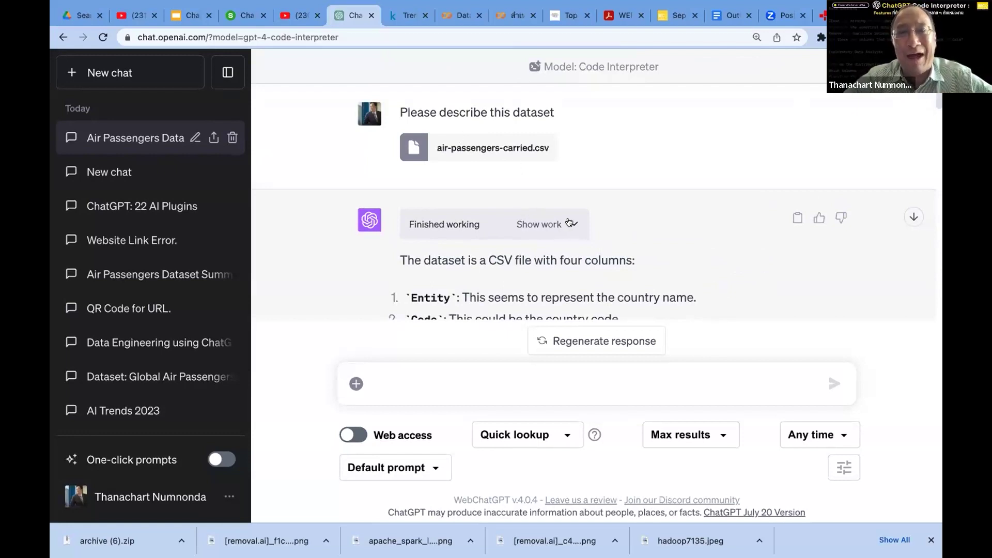
{"action": "left_click", "coordinate": [570, 226]}
{"action": "scroll", "coordinate": [579, 268], "scroll_direction": "down", "scroll_amount": 5}
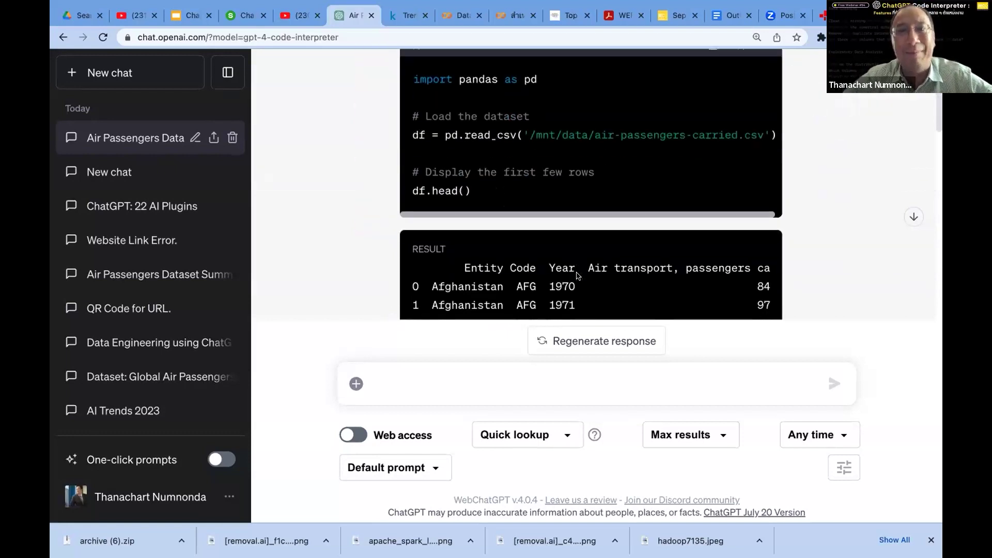
{"action": "scroll", "coordinate": [583, 234], "scroll_direction": "up", "scroll_amount": 4}
{"action": "scroll", "coordinate": [582, 234], "scroll_direction": "down", "scroll_amount": 1}
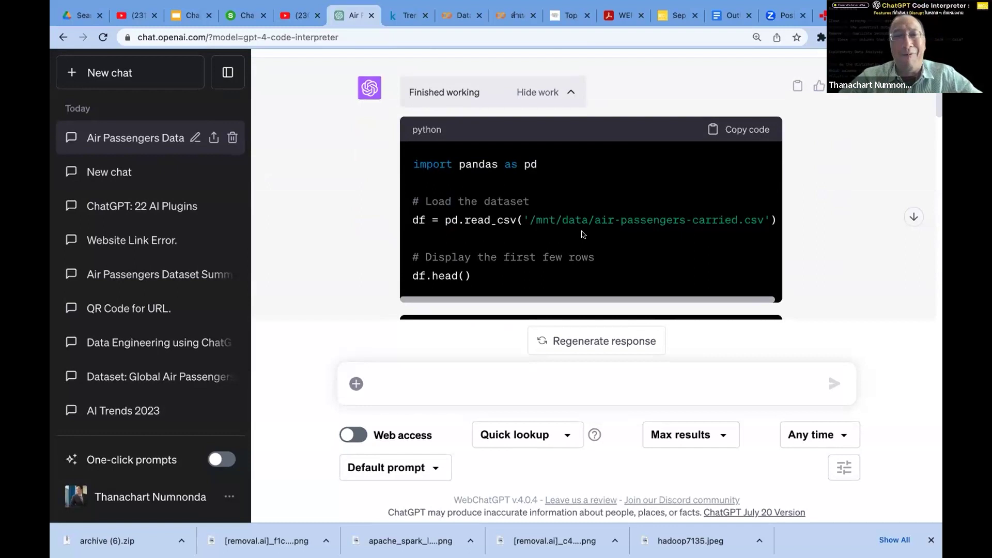
- Expand the second work section and examine the summary statistics and missing-values code with its result table
{"action": "scroll", "coordinate": [583, 235], "scroll_direction": "down", "scroll_amount": 10}
{"action": "scroll", "coordinate": [581, 279], "scroll_direction": "down", "scroll_amount": 5}
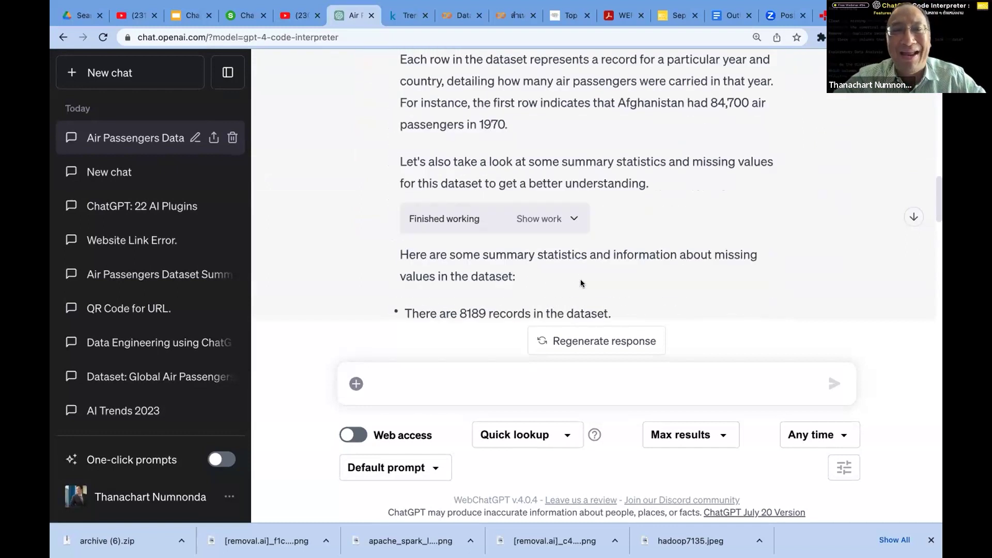
{"action": "right_click", "coordinate": [581, 279]}
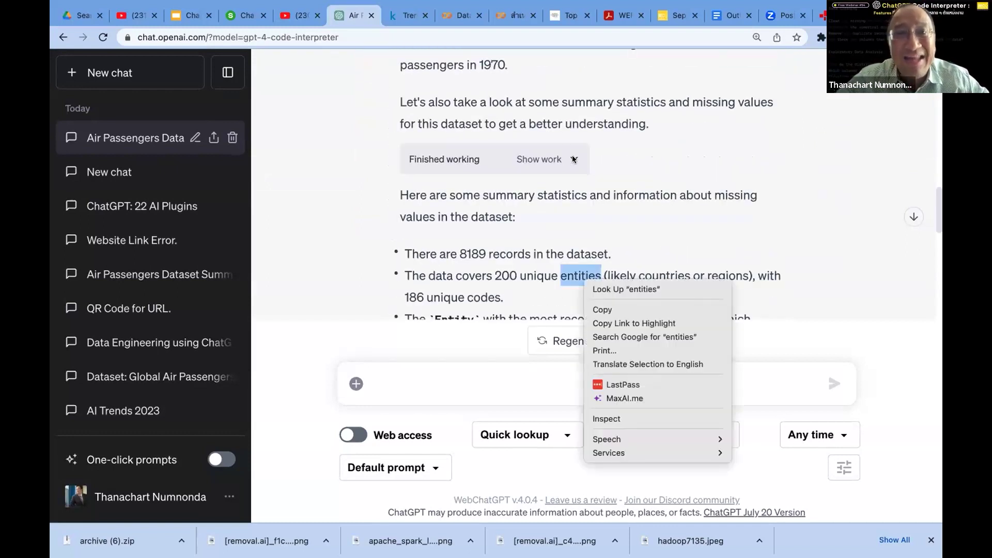
{"action": "left_click", "coordinate": [574, 159]}
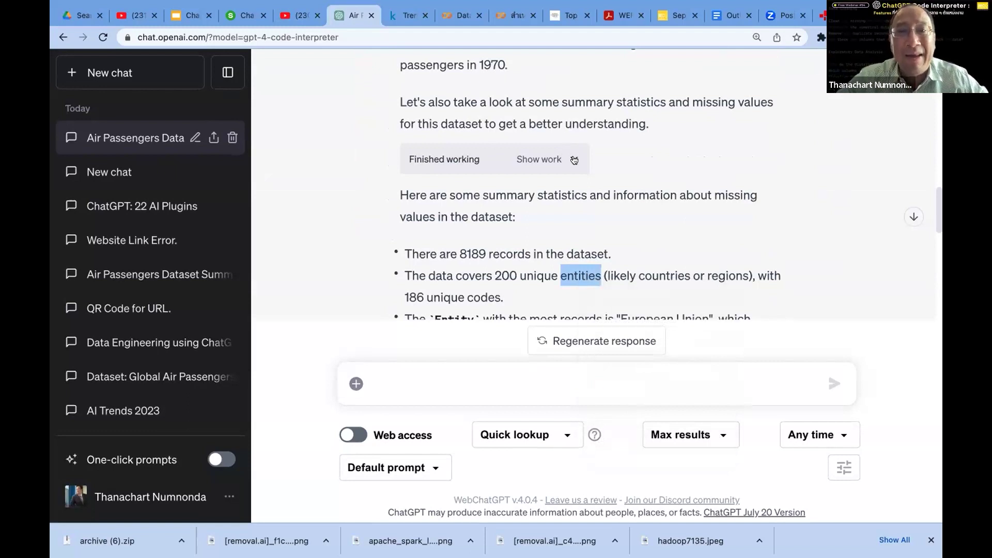
{"action": "left_click", "coordinate": [574, 160]}
{"action": "scroll", "coordinate": [609, 251], "scroll_direction": "down", "scroll_amount": 4}
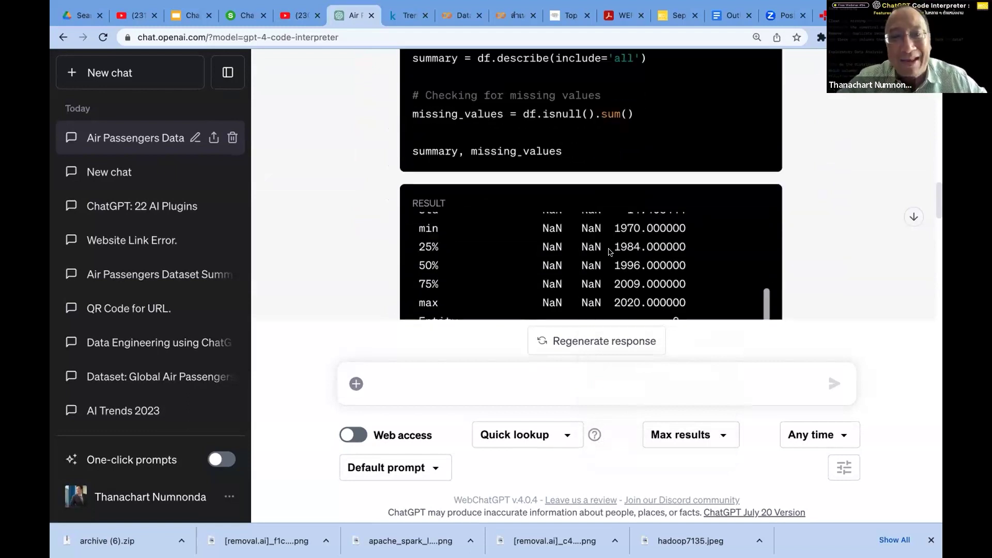
{"action": "scroll", "coordinate": [608, 251], "scroll_direction": "down", "scroll_amount": 5}
{"action": "scroll", "coordinate": [609, 249], "scroll_direction": "up", "scroll_amount": 5}
{"action": "scroll", "coordinate": [609, 249], "scroll_direction": "up", "scroll_amount": 1}
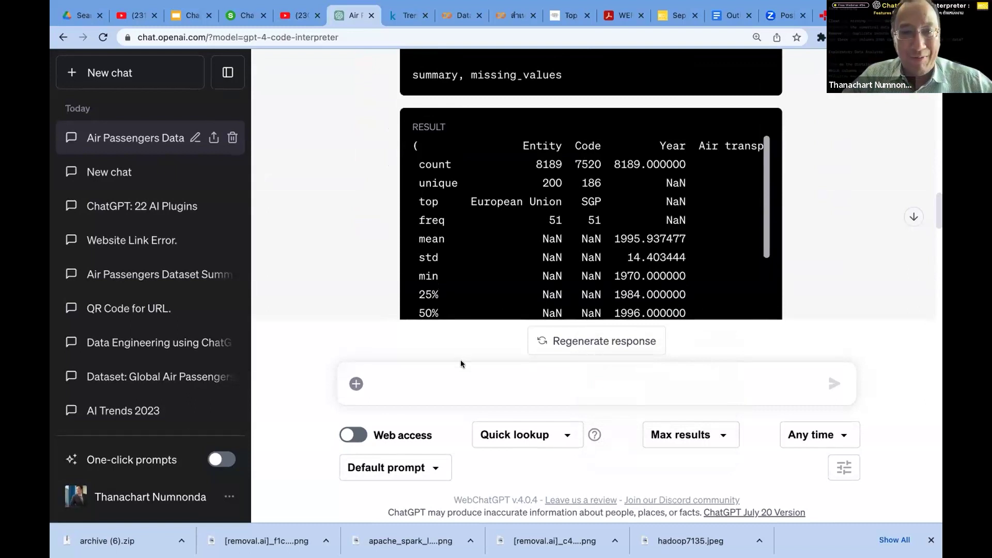
- Switch from the chat to the Google Slides presentation open in the browser
{"action": "left_click", "coordinate": [444, 384]}
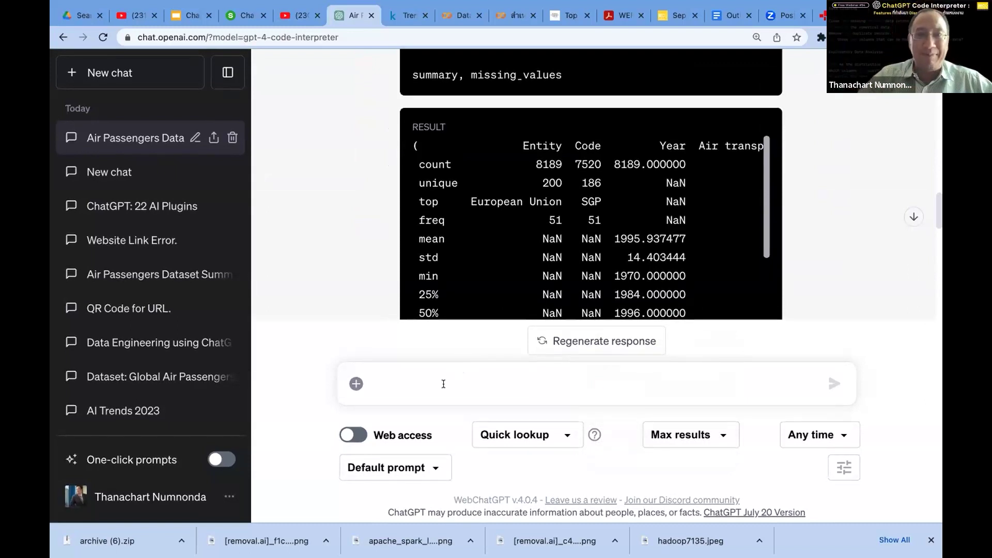
{"action": "scroll", "coordinate": [355, 225], "scroll_direction": "up", "scroll_amount": 4}
{"action": "scroll", "coordinate": [355, 225], "scroll_direction": "down", "scroll_amount": 4}
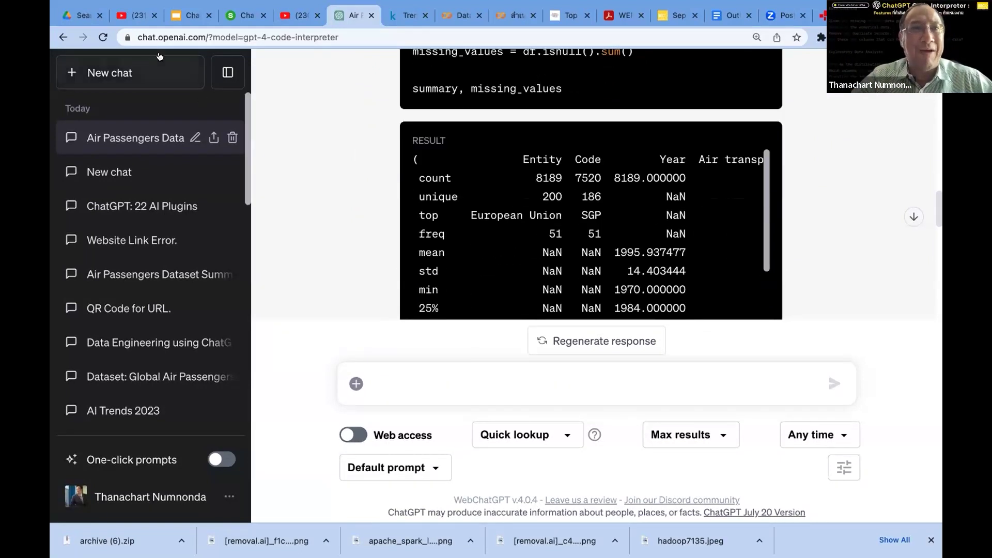
{"action": "left_click", "coordinate": [191, 15]}
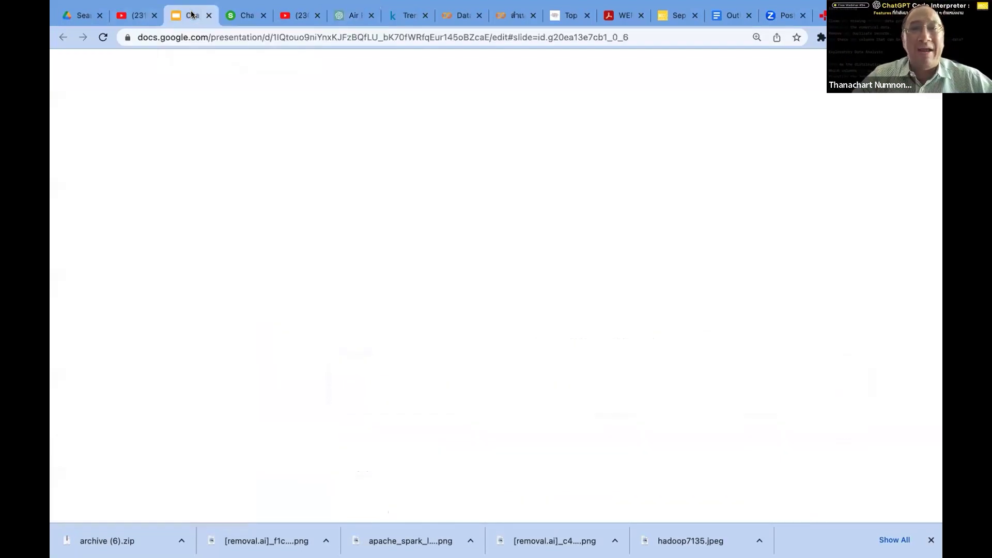
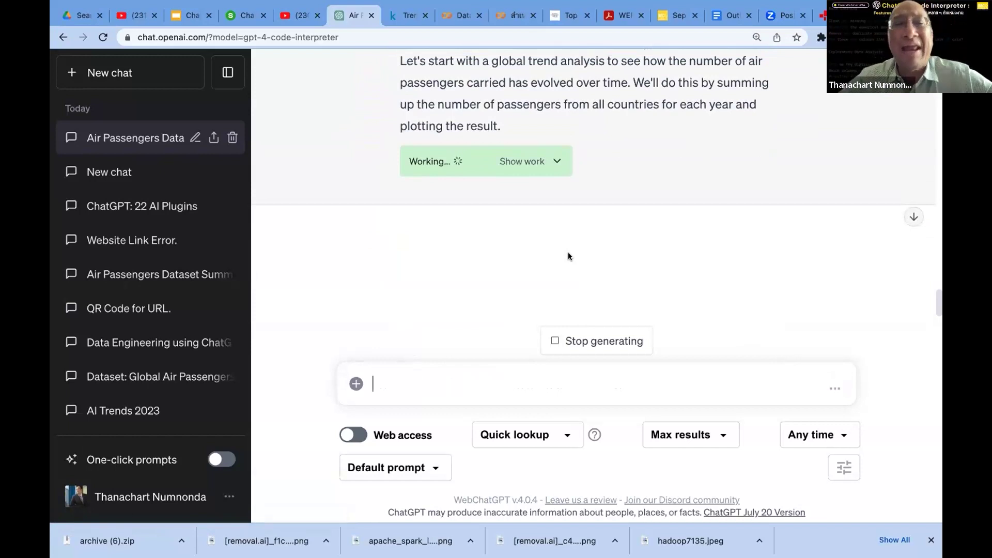
- Read the insights response, covering the suggested analyses, the global air passenger trend plot and the explanation of its fluctuations
{"action": "scroll", "coordinate": [600, 145], "scroll_direction": "up", "scroll_amount": 10}
{"action": "scroll", "coordinate": [600, 145], "scroll_direction": "up", "scroll_amount": 3}
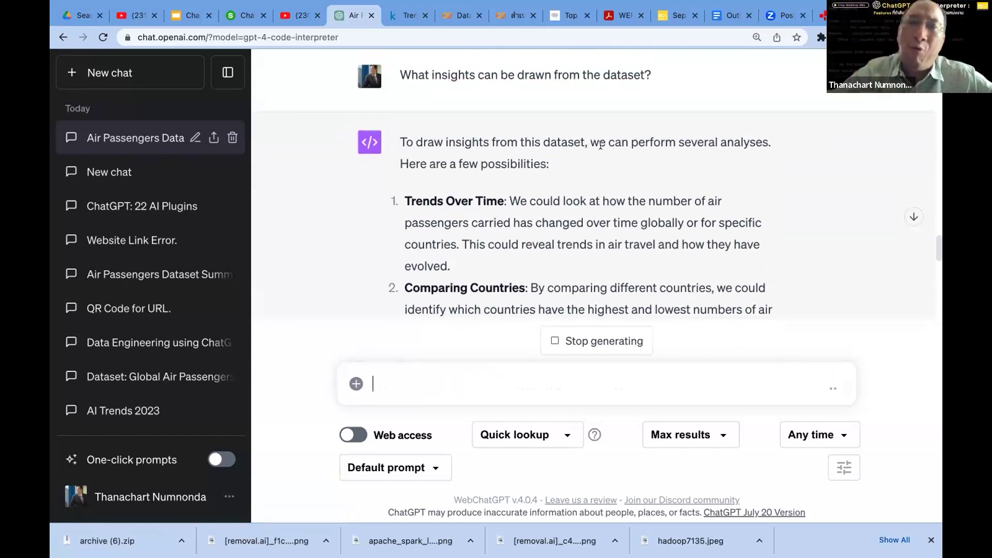
{"action": "scroll", "coordinate": [600, 145], "scroll_direction": "down", "scroll_amount": 15}
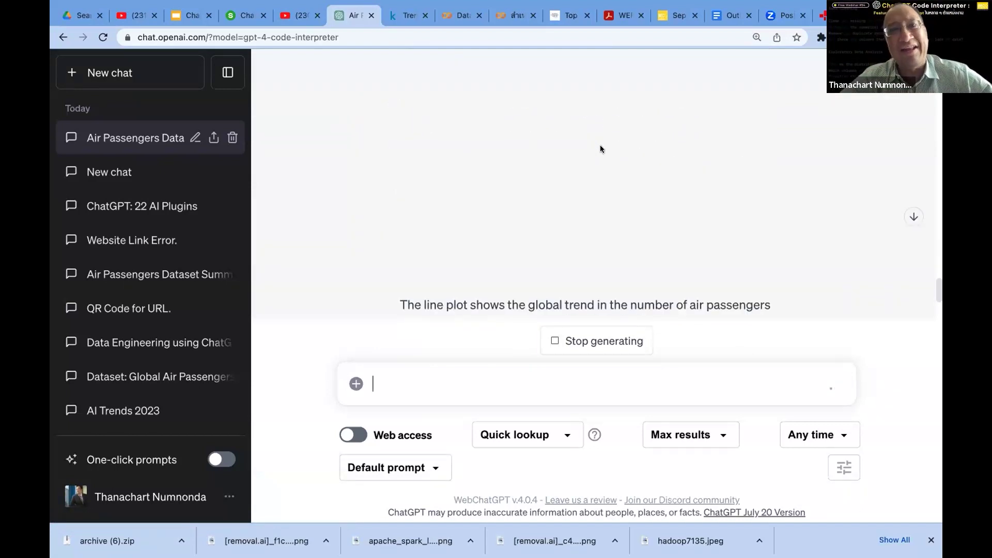
{"action": "scroll", "coordinate": [600, 147], "scroll_direction": "up", "scroll_amount": 5}
{"action": "scroll", "coordinate": [598, 157], "scroll_direction": "up", "scroll_amount": 2}
{"action": "scroll", "coordinate": [599, 157], "scroll_direction": "down", "scroll_amount": 5}
{"action": "scroll", "coordinate": [598, 153], "scroll_direction": "down", "scroll_amount": 2}
{"action": "scroll", "coordinate": [598, 152], "scroll_direction": "up", "scroll_amount": 4}
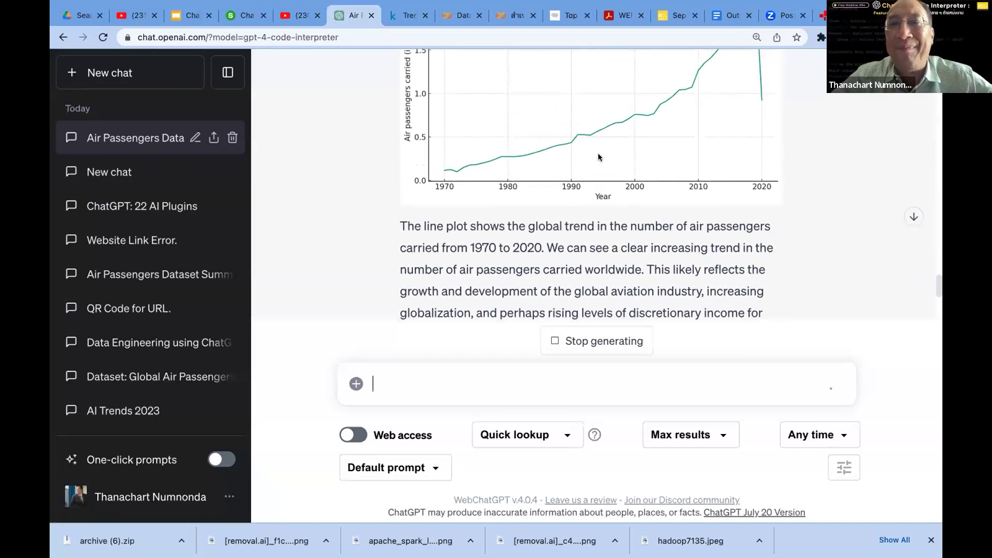
{"action": "scroll", "coordinate": [598, 165], "scroll_direction": "up", "scroll_amount": 1}
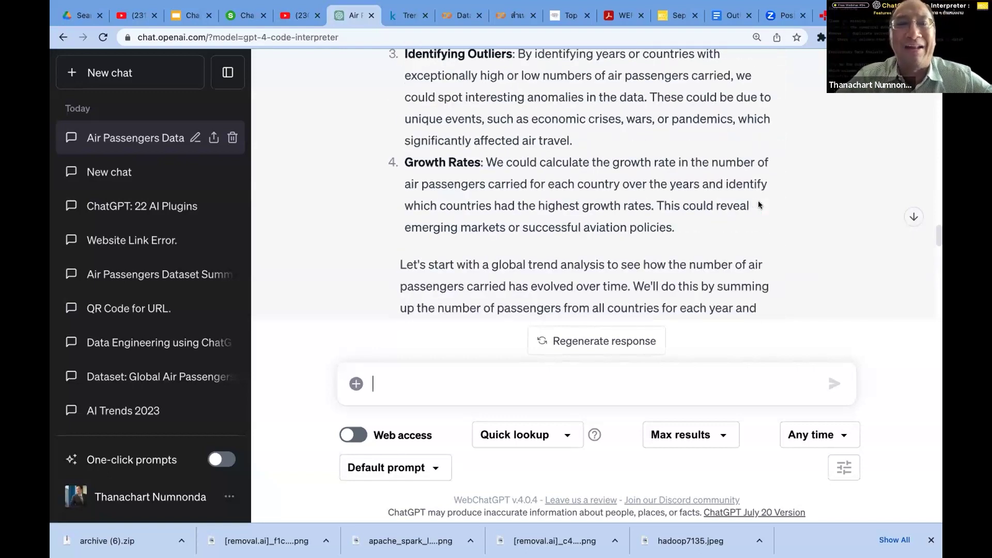
{"action": "scroll", "coordinate": [759, 204], "scroll_direction": "down", "scroll_amount": 7}
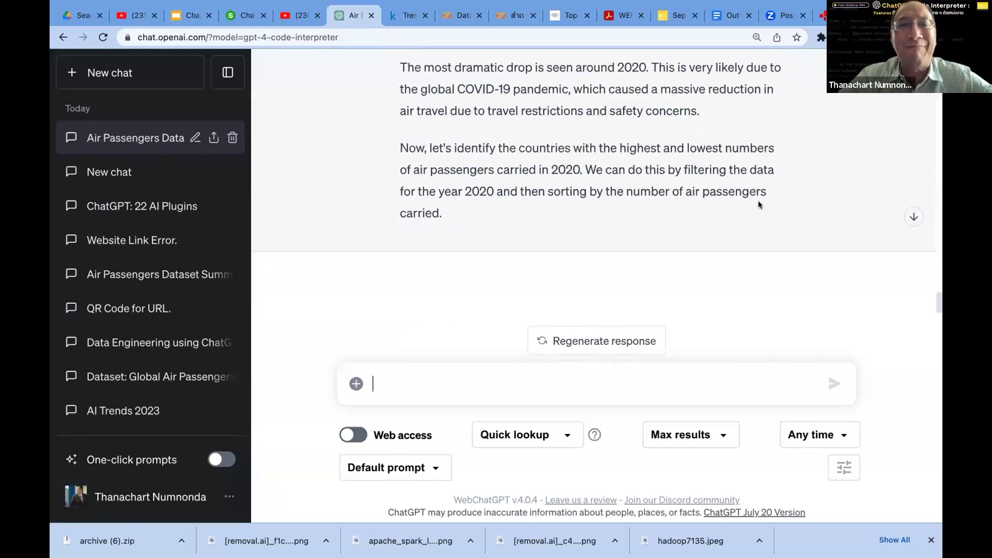
{"action": "scroll", "coordinate": [758, 209], "scroll_direction": "up", "scroll_amount": 3}
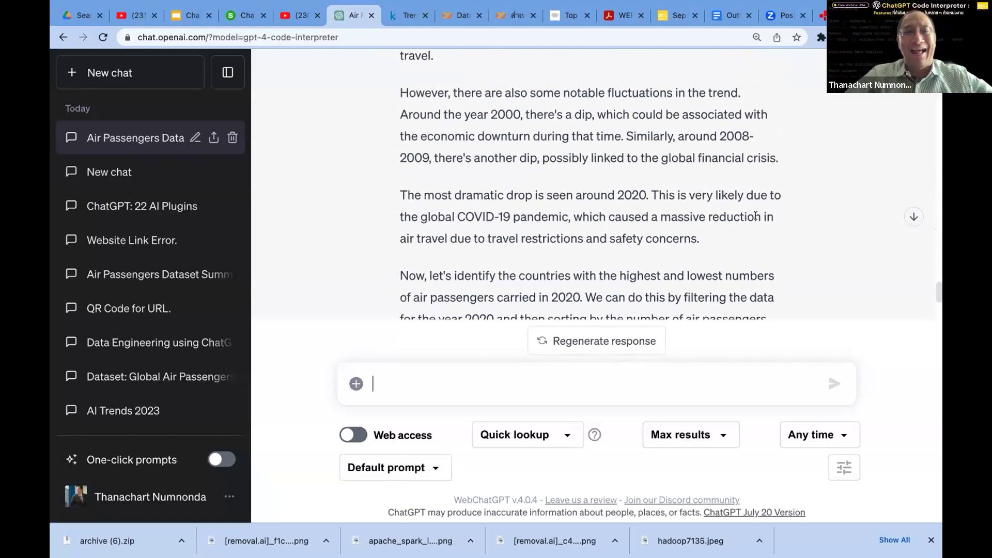
{"action": "scroll", "coordinate": [756, 216], "scroll_direction": "down", "scroll_amount": 4}
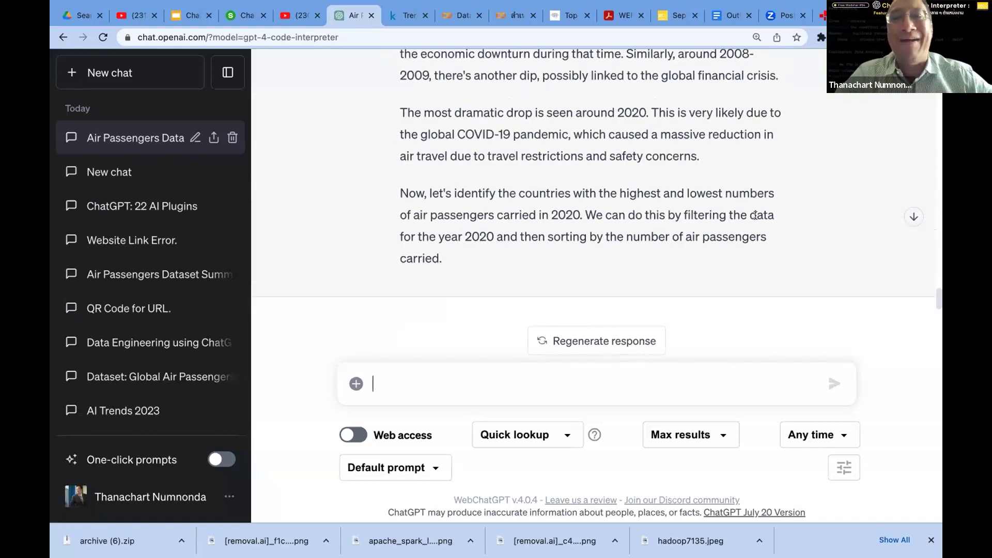
{"action": "scroll", "coordinate": [756, 215], "scroll_direction": "up", "scroll_amount": 9}
{"action": "scroll", "coordinate": [755, 215], "scroll_direction": "up", "scroll_amount": 5}
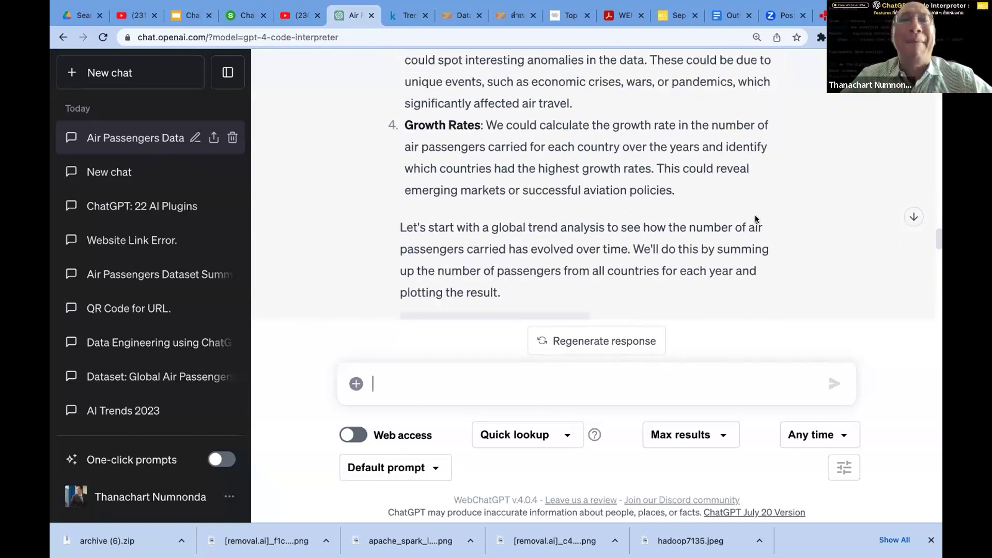
{"action": "scroll", "coordinate": [755, 215], "scroll_direction": "down", "scroll_amount": 2}
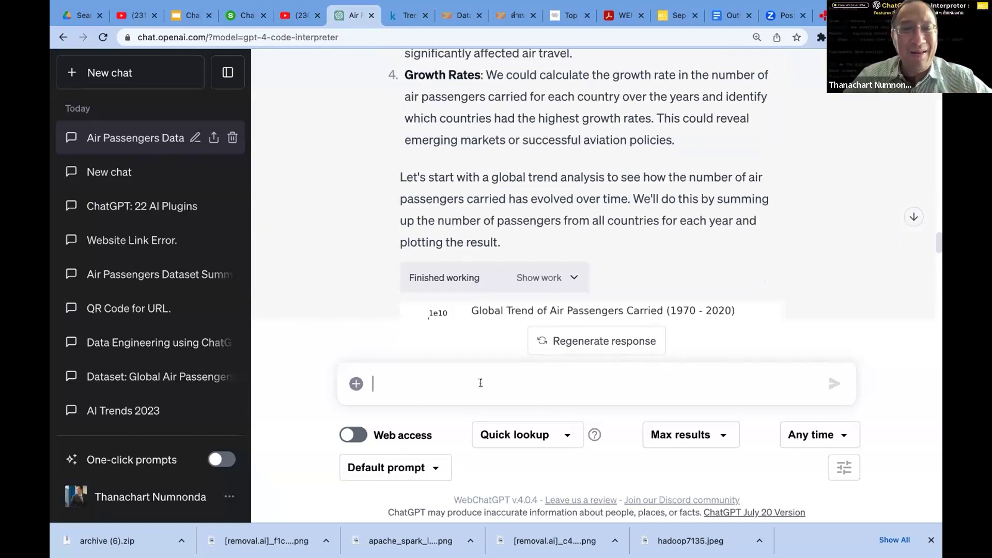
- Send the prompt "Please list the top 20 countries which has the most number of passengers in 2019."
{"action": "type", "text": "Plea"}
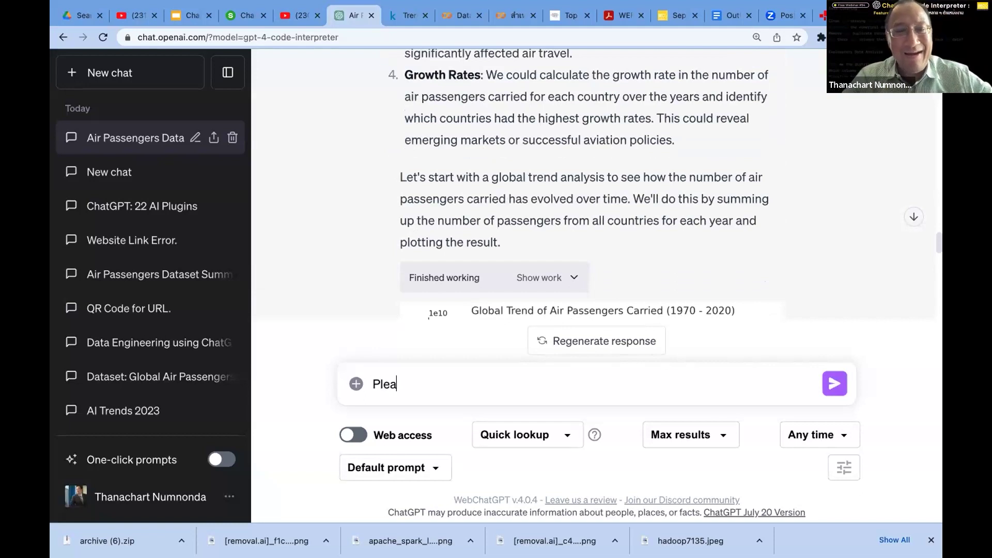
{"action": "type", "text": "se list"}
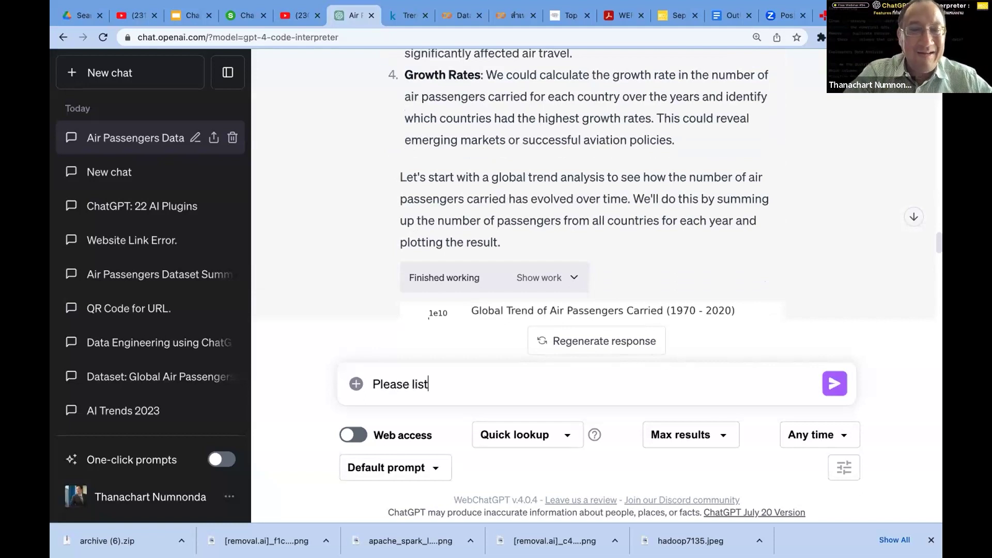
{"action": "type", "text": " the top 20 countries which has the most number of passengers"}
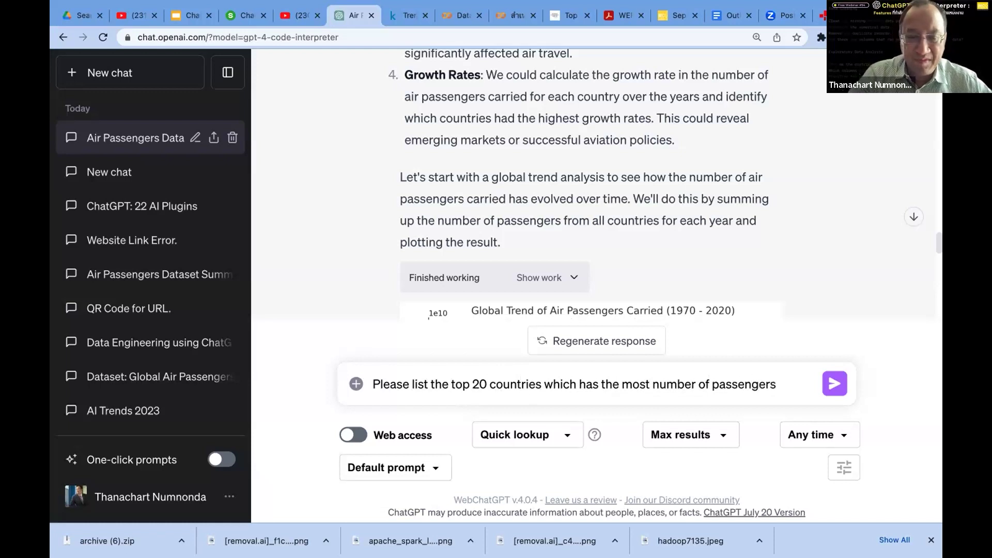
{"action": "type", "text": " in 2020"}
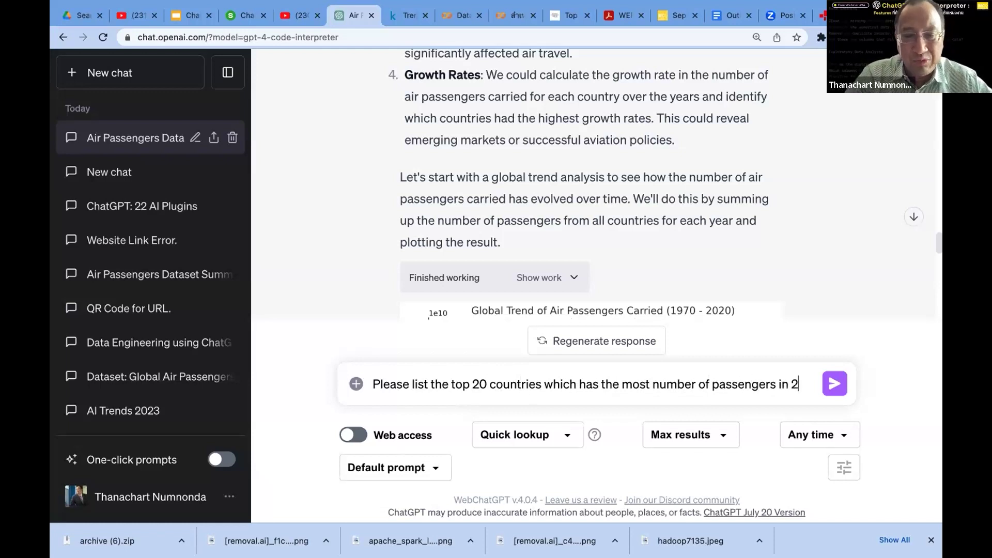
{"action": "key", "text": "BackSpace"}
{"action": "key", "text": "BackSpace"}
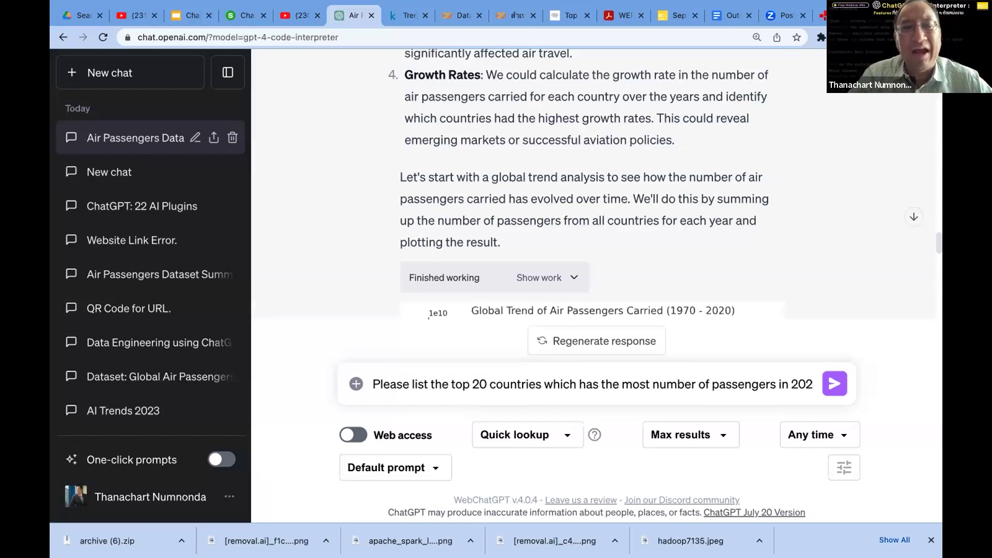
{"action": "type", "text": "19."}
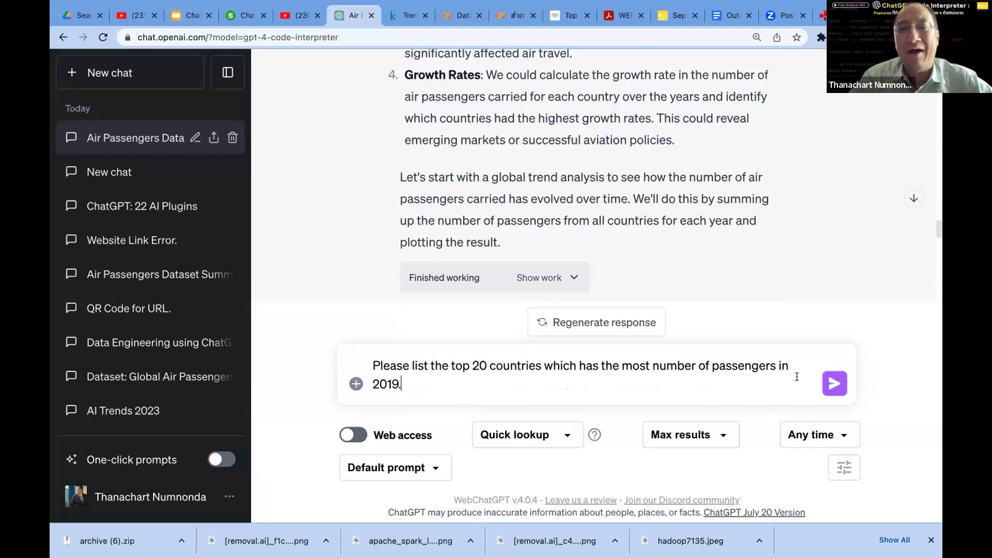
{"action": "left_click", "coordinate": [826, 381]}
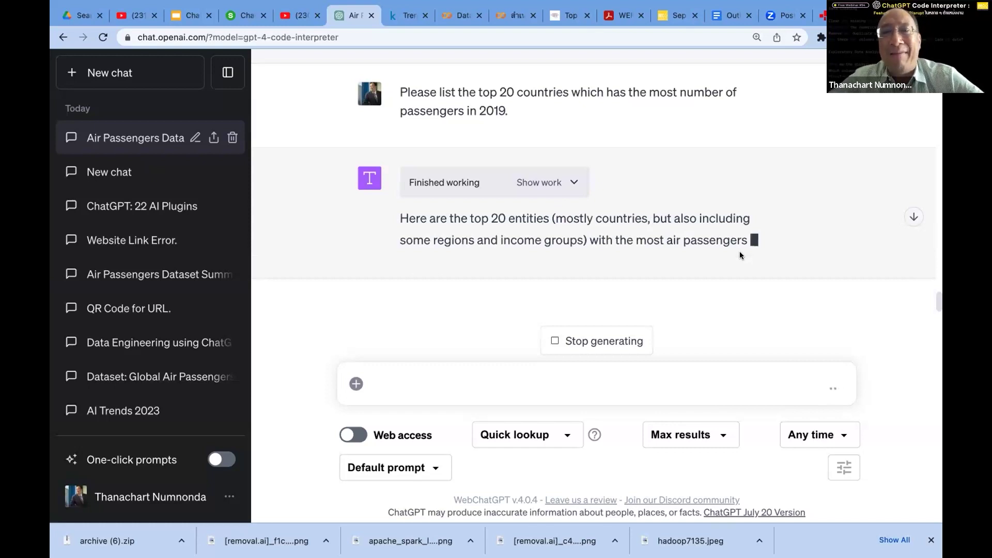
- Read the 2019 top 20 list in the response, checking which entries are countries or regions, and its closing note
{"action": "scroll", "coordinate": [765, 207], "scroll_direction": "down", "scroll_amount": 1}
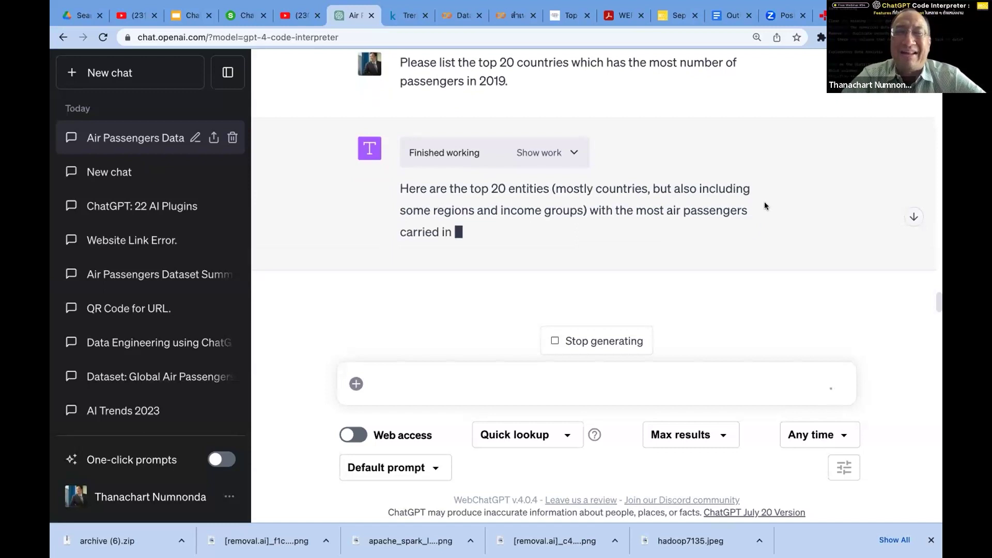
{"action": "scroll", "coordinate": [765, 205], "scroll_direction": "down", "scroll_amount": 3}
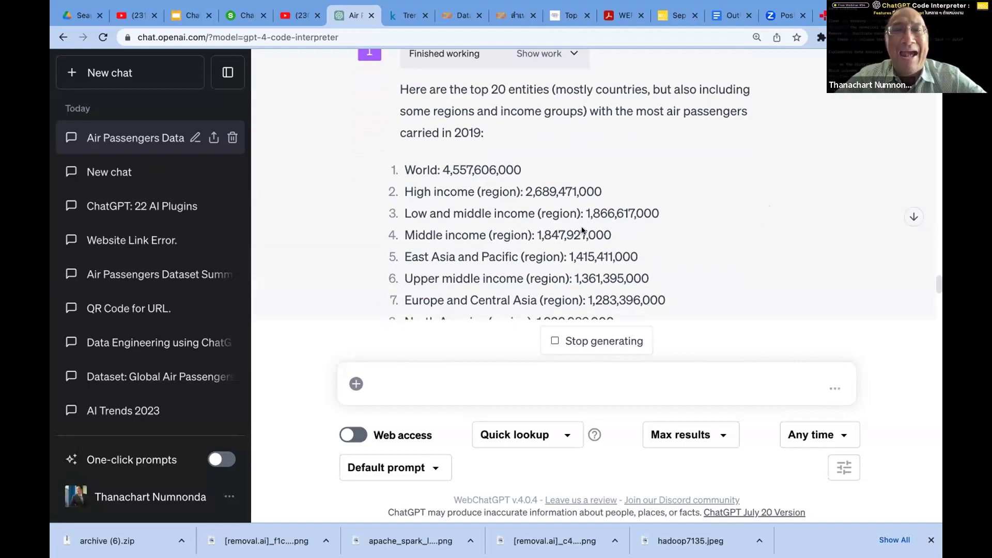
{"action": "scroll", "coordinate": [652, 248], "scroll_direction": "down", "scroll_amount": 10}
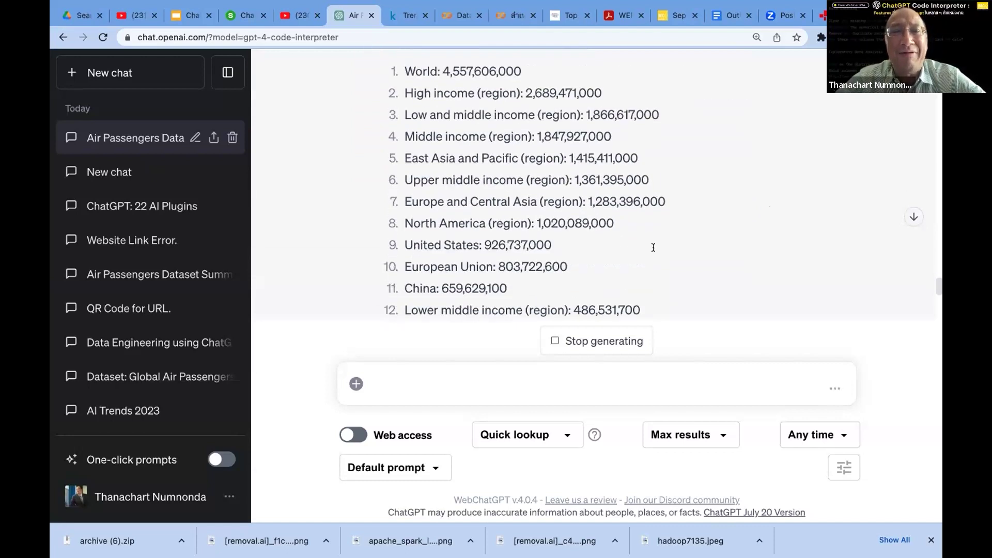
{"action": "scroll", "coordinate": [653, 248], "scroll_direction": "up", "scroll_amount": 5}
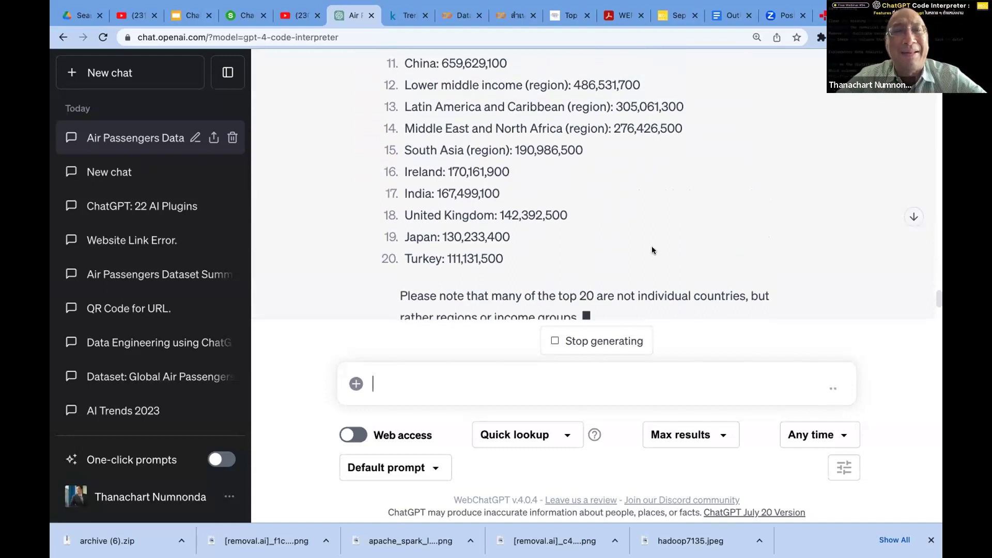
{"action": "scroll", "coordinate": [653, 251], "scroll_direction": "up", "scroll_amount": 1}
{"action": "scroll", "coordinate": [653, 250], "scroll_direction": "down", "scroll_amount": 5}
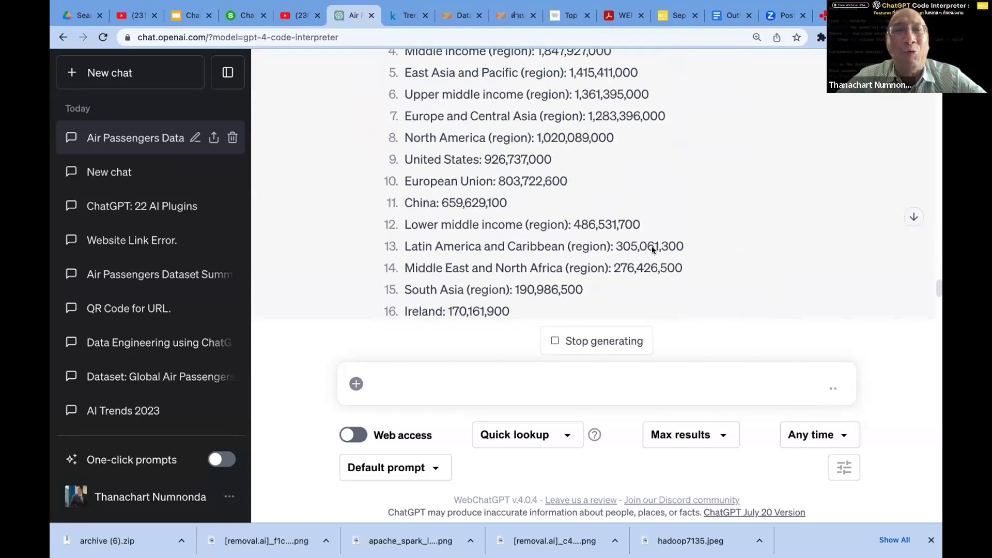
{"action": "scroll", "coordinate": [652, 251], "scroll_direction": "up", "scroll_amount": 2}
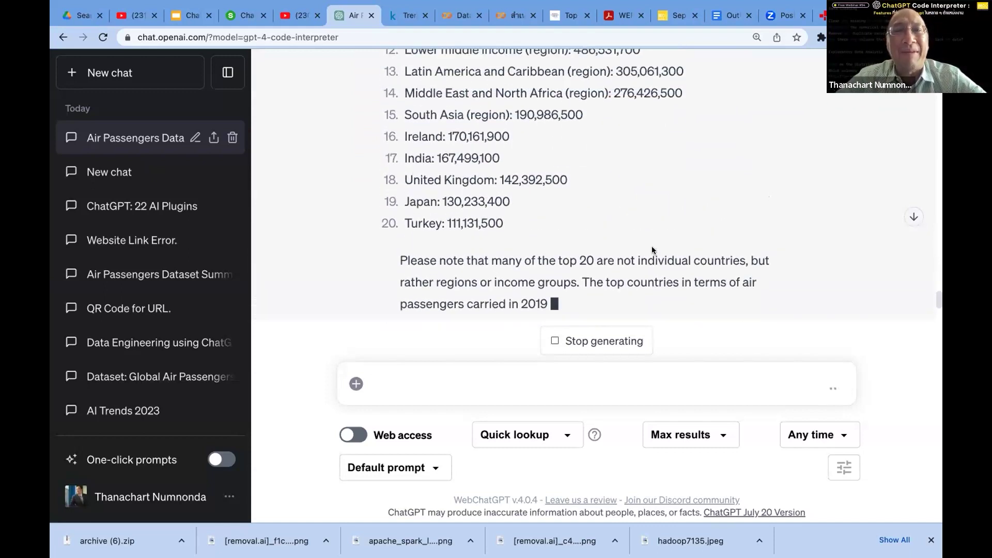
{"action": "scroll", "coordinate": [652, 251], "scroll_direction": "up", "scroll_amount": 1}
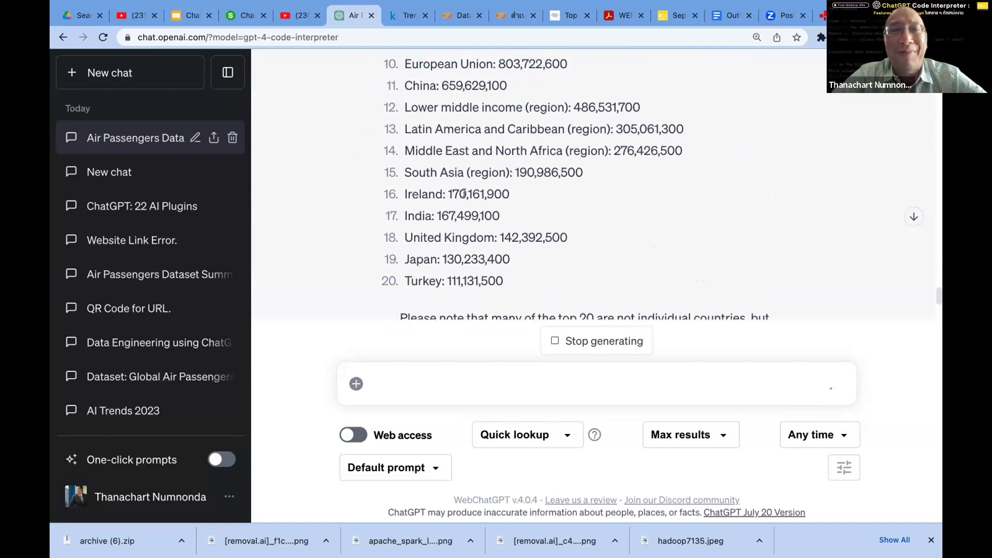
{"action": "scroll", "coordinate": [465, 192], "scroll_direction": "up", "scroll_amount": 10}
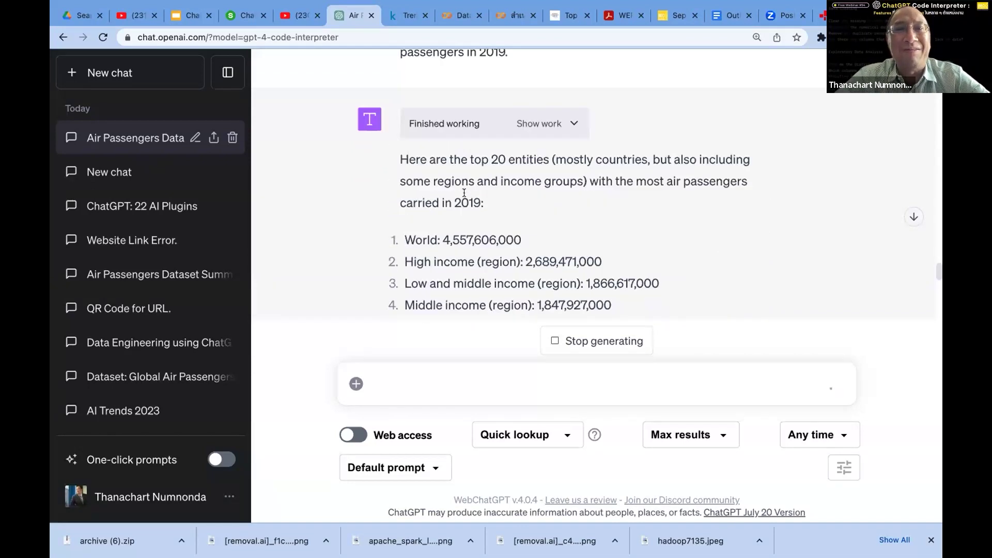
{"action": "scroll", "coordinate": [465, 189], "scroll_direction": "down", "scroll_amount": 6}
{"action": "scroll", "coordinate": [464, 190], "scroll_direction": "down", "scroll_amount": 15}
{"action": "scroll", "coordinate": [464, 190], "scroll_direction": "up", "scroll_amount": 3}
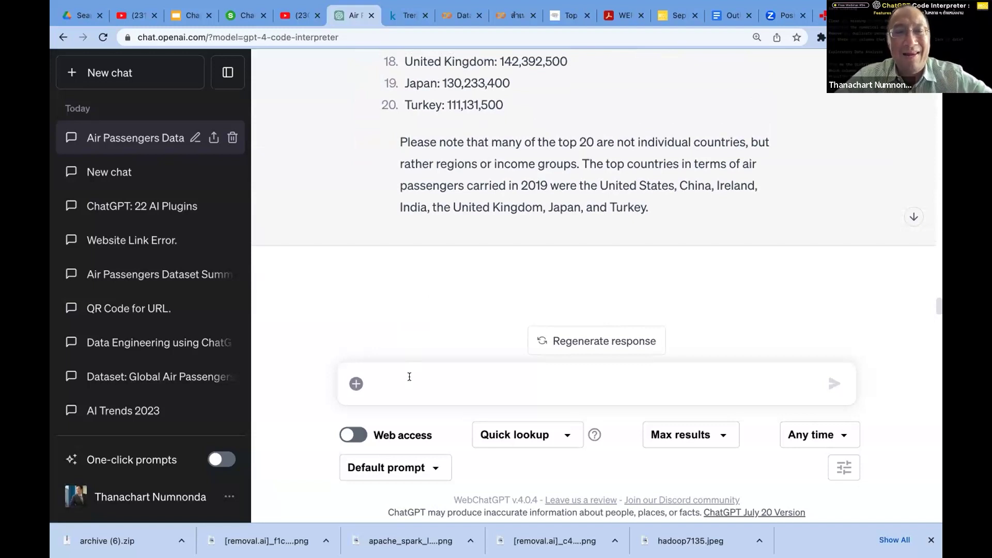
- Send the follow-up prompt "Shows only country names"
{"action": "type", "text": "S"}
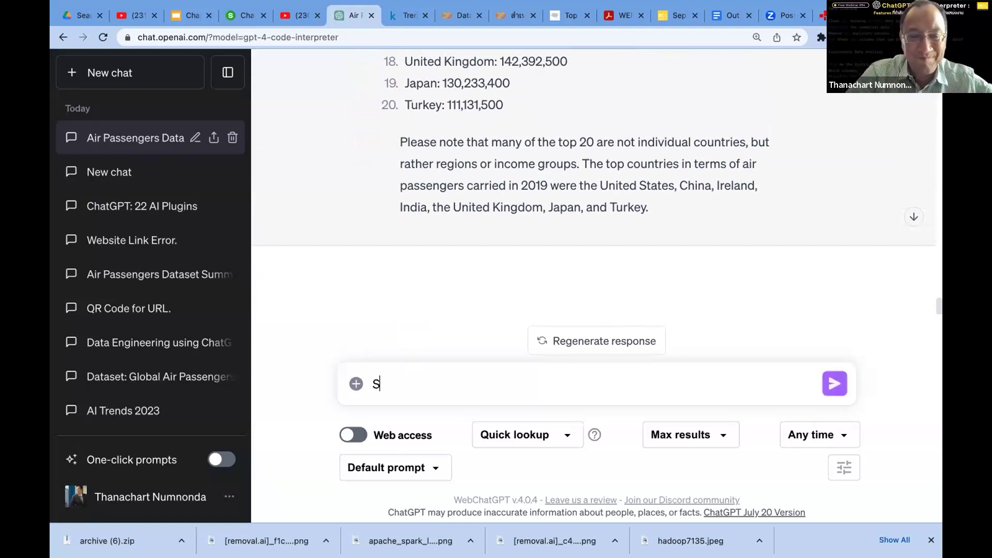
{"action": "type", "text": "hows on"}
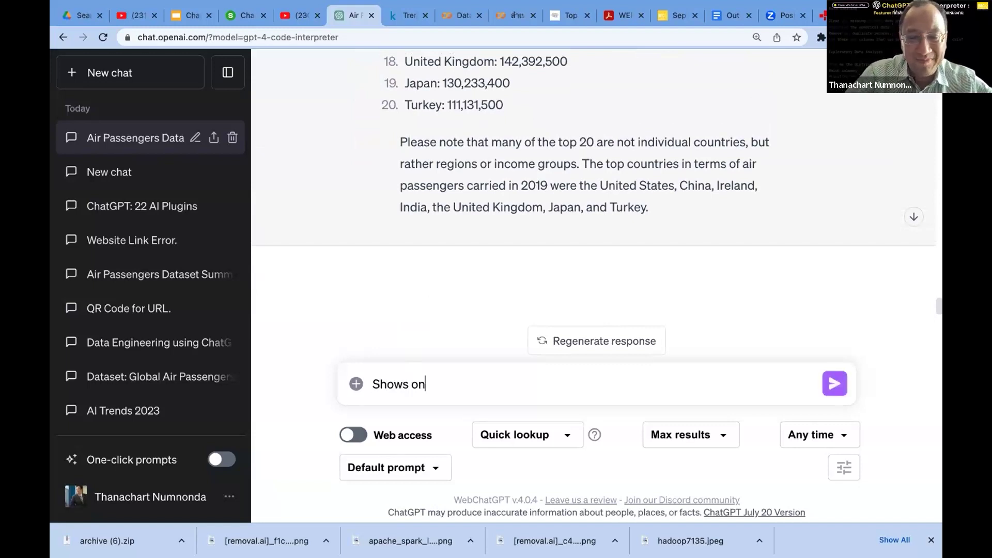
{"action": "type", "text": "ly cou"}
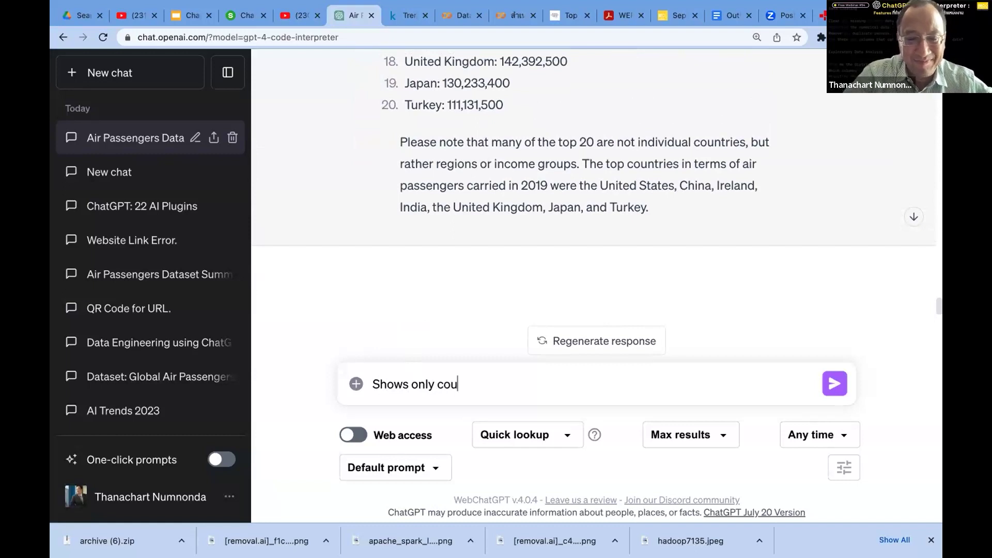
{"action": "type", "text": "ntry namez"}
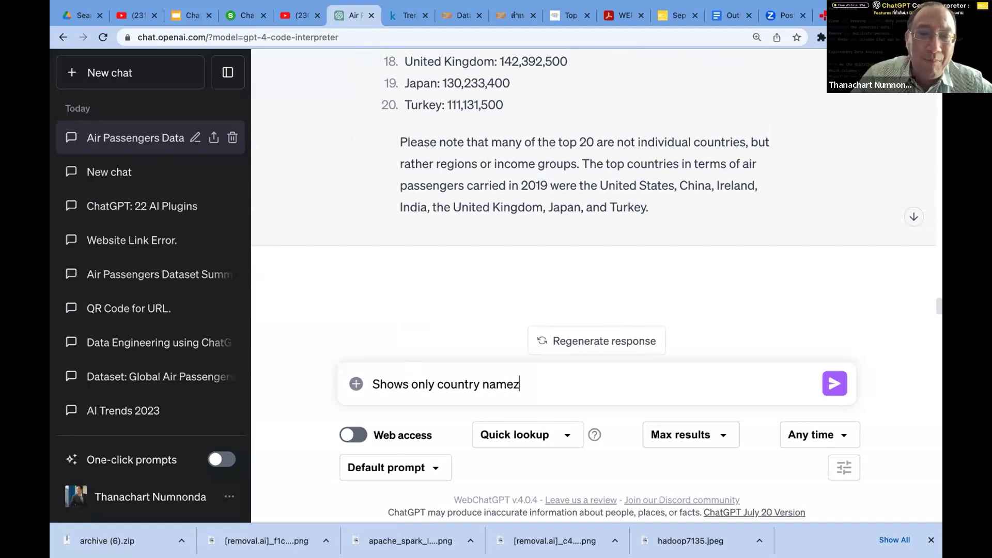
{"action": "type", "text": "s"}
{"action": "key", "text": "Return"}
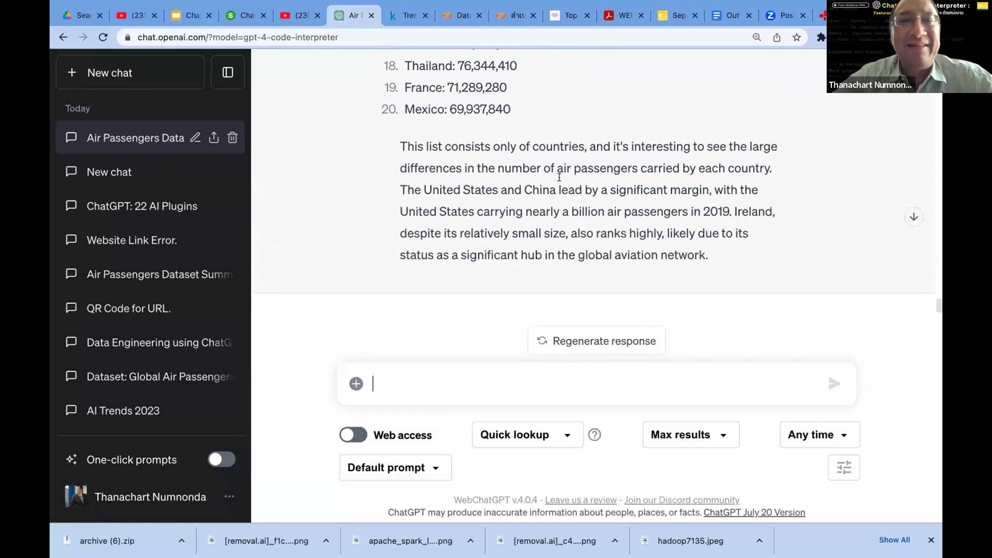
- Read the country-only top 20 list for 2019 and its closing note
{"action": "scroll", "coordinate": [584, 118], "scroll_direction": "up", "scroll_amount": 4}
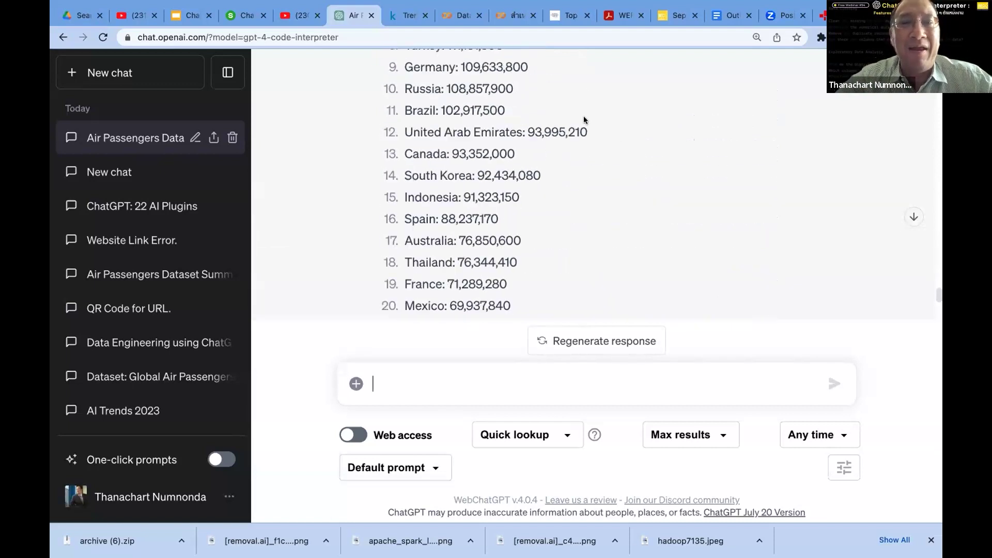
{"action": "scroll", "coordinate": [584, 119], "scroll_direction": "down", "scroll_amount": 2}
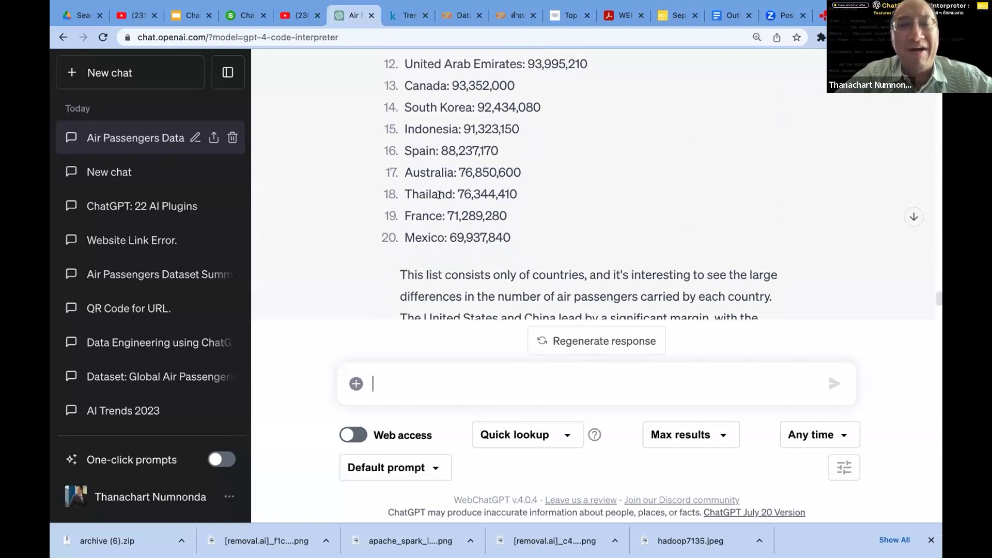
{"action": "scroll", "coordinate": [440, 194], "scroll_direction": "up", "scroll_amount": 3}
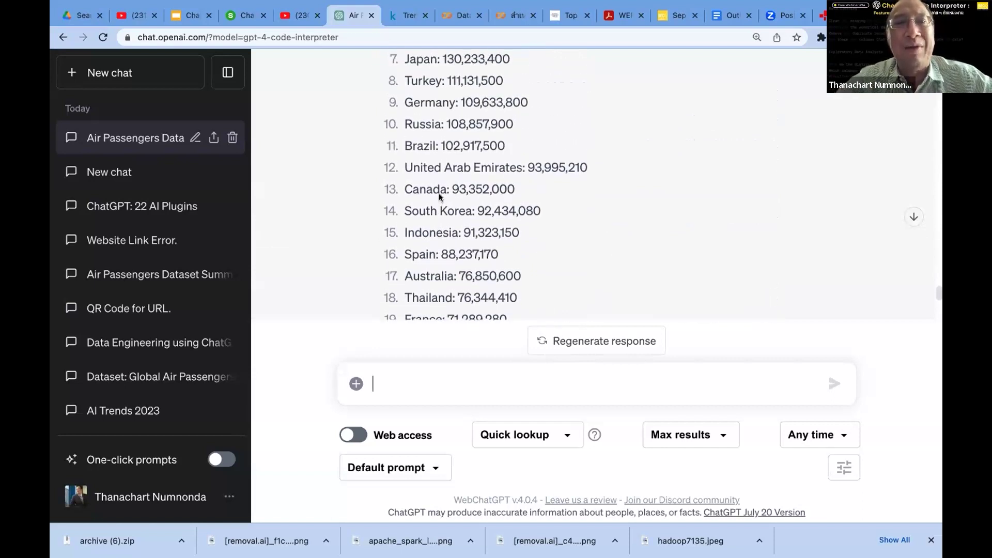
{"action": "scroll", "coordinate": [439, 195], "scroll_direction": "down", "scroll_amount": 4}
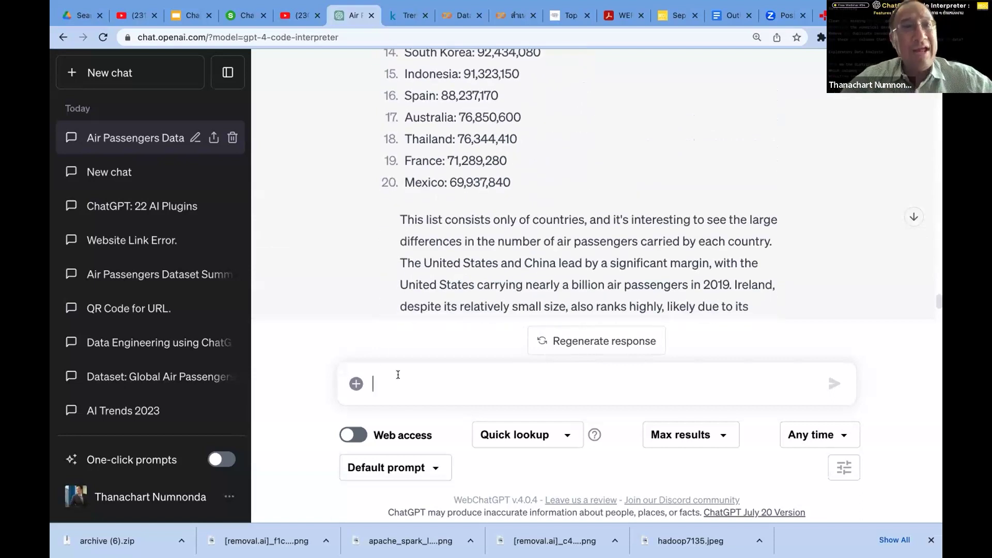
- Switch to the Google Slides deck and present it from the Data Analysis example prompts through the AI jobs example to the Data Engineering slide
{"action": "left_click", "coordinate": [186, 15]}
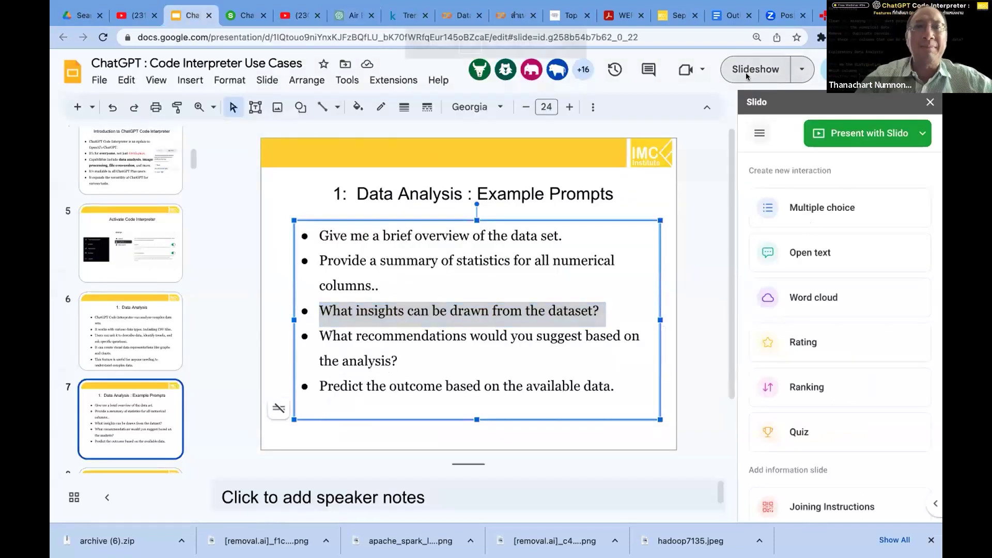
{"action": "left_click", "coordinate": [746, 73]}
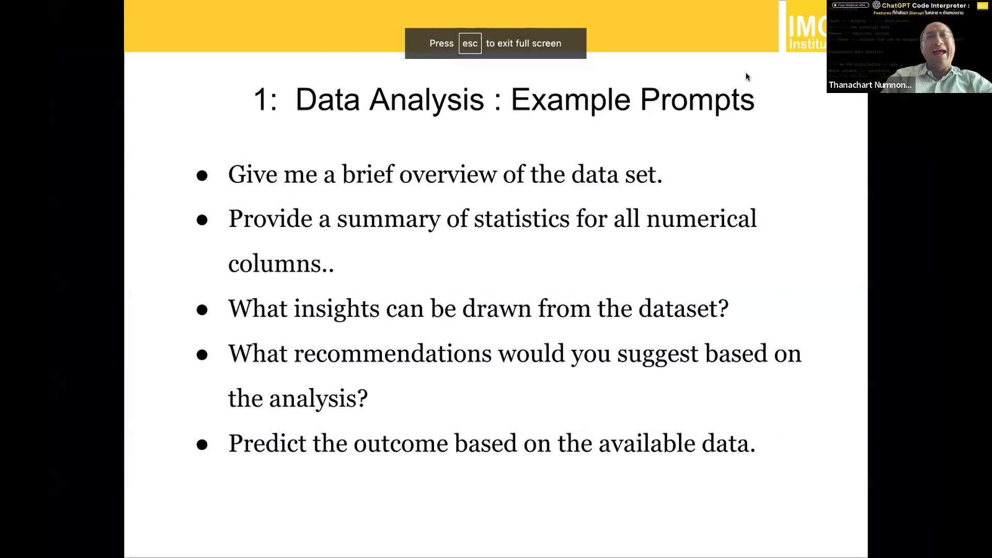
{"action": "key", "text": "Right"}
{"action": "key", "text": "Right"}
{"action": "key", "text": "Right"}
{"action": "key", "text": "Right"}
{"action": "key", "text": "Right"}
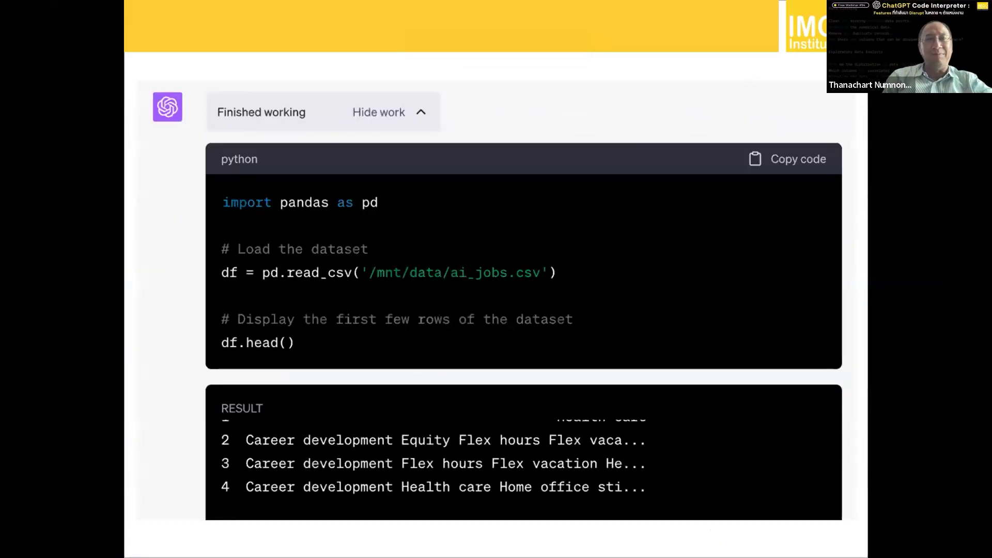
{"action": "key", "text": "Right"}
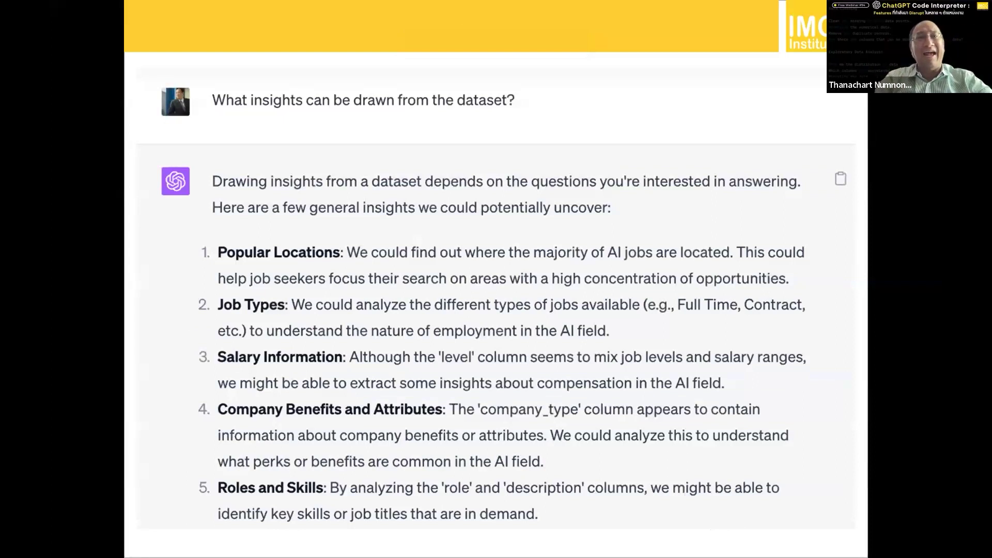
{"action": "key", "text": "Right"}
{"action": "key", "text": "Right"}
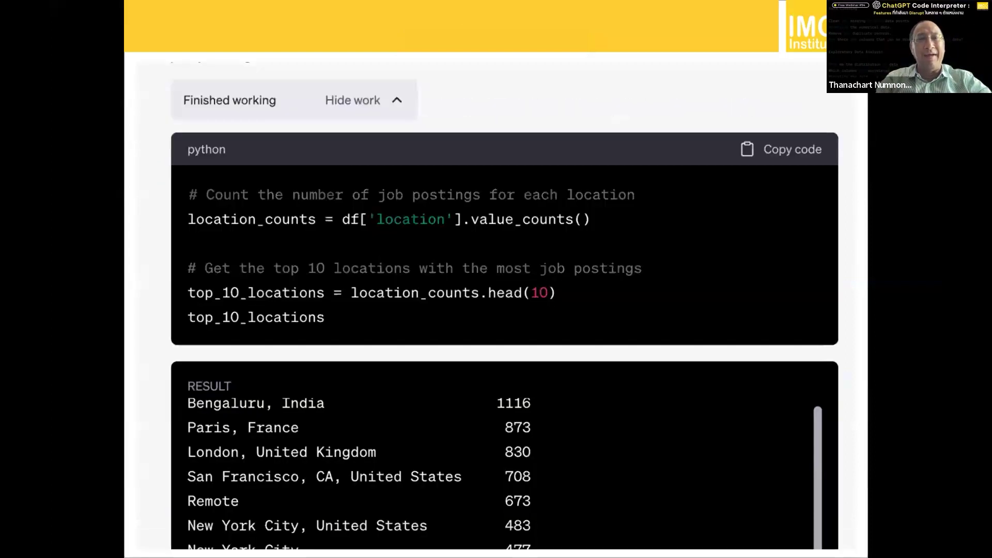
{"action": "key", "text": "Right"}
{"action": "key", "text": "Left"}
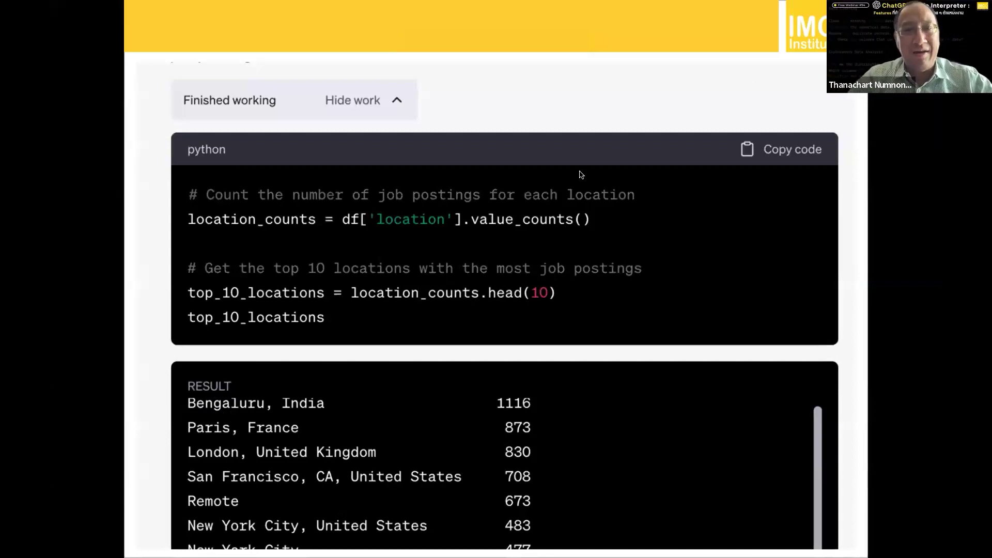
{"action": "key", "text": "Right"}
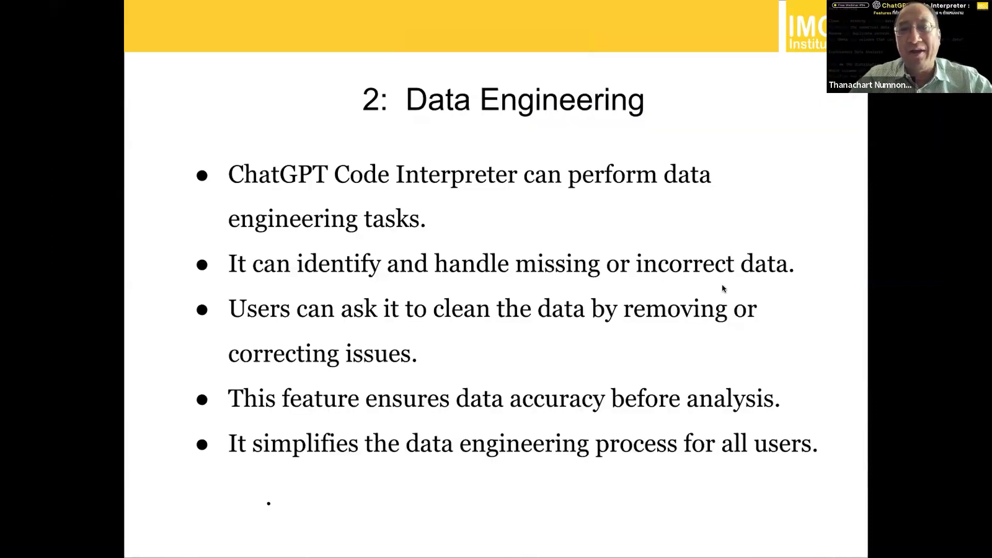
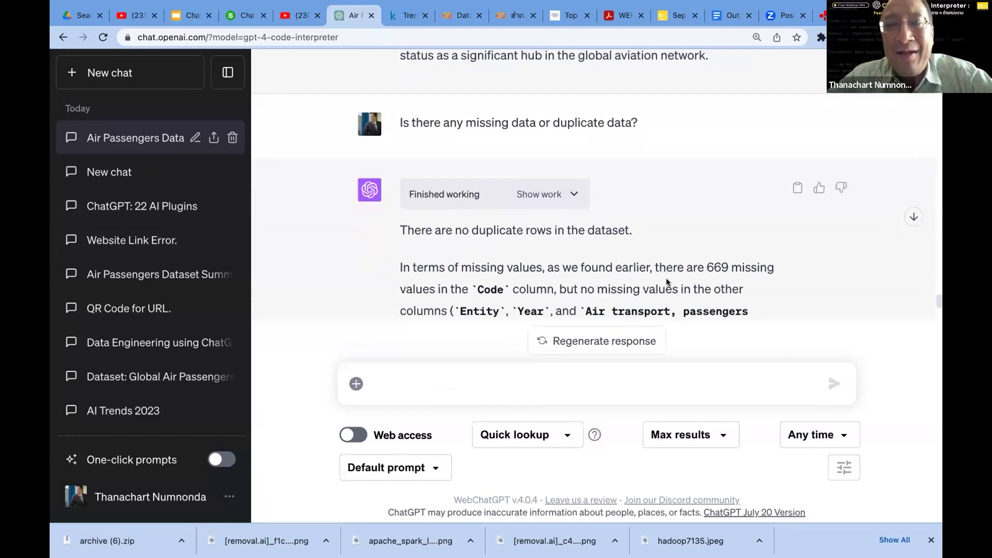
- Read the ChatGPT response to the question about missing or duplicate data
{"action": "scroll", "coordinate": [667, 282], "scroll_direction": "down", "scroll_amount": 1}
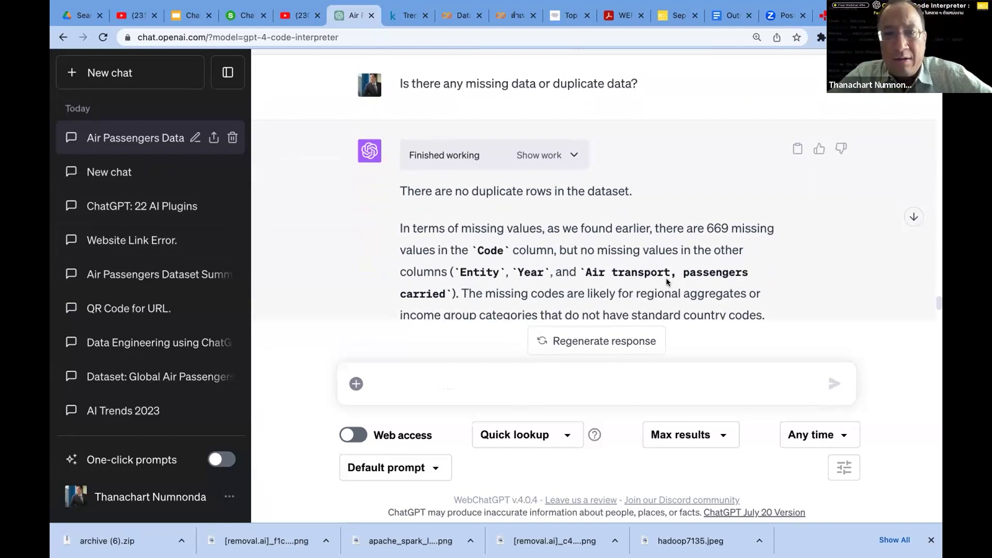
{"action": "scroll", "coordinate": [666, 281], "scroll_direction": "down", "scroll_amount": 1}
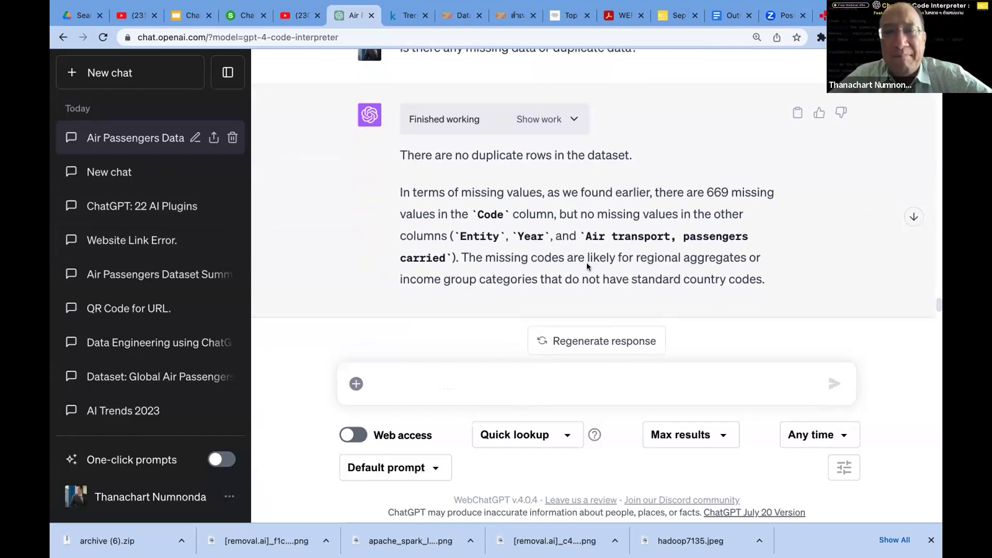
{"action": "scroll", "coordinate": [587, 262], "scroll_direction": "up", "scroll_amount": 1}
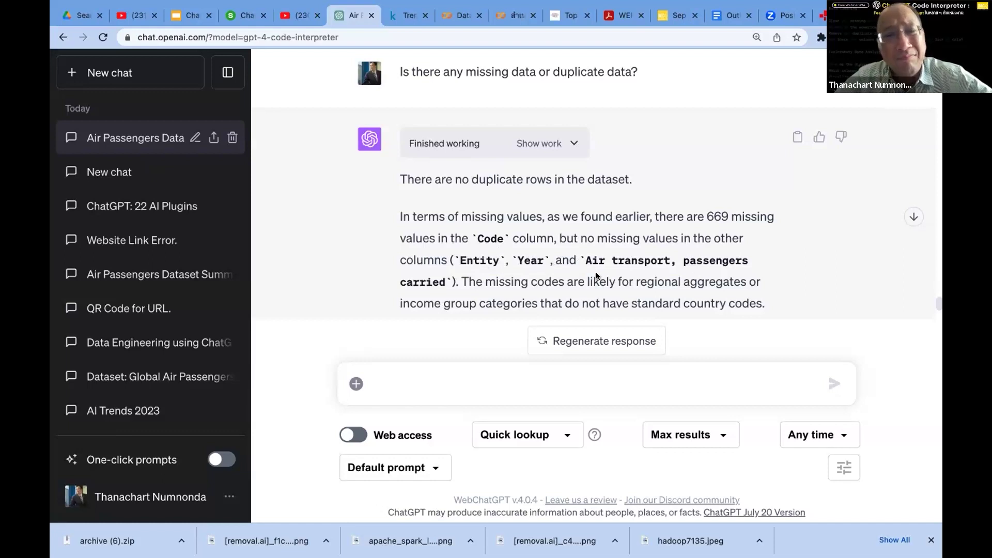
{"action": "scroll", "coordinate": [597, 274], "scroll_direction": "up", "scroll_amount": 2}
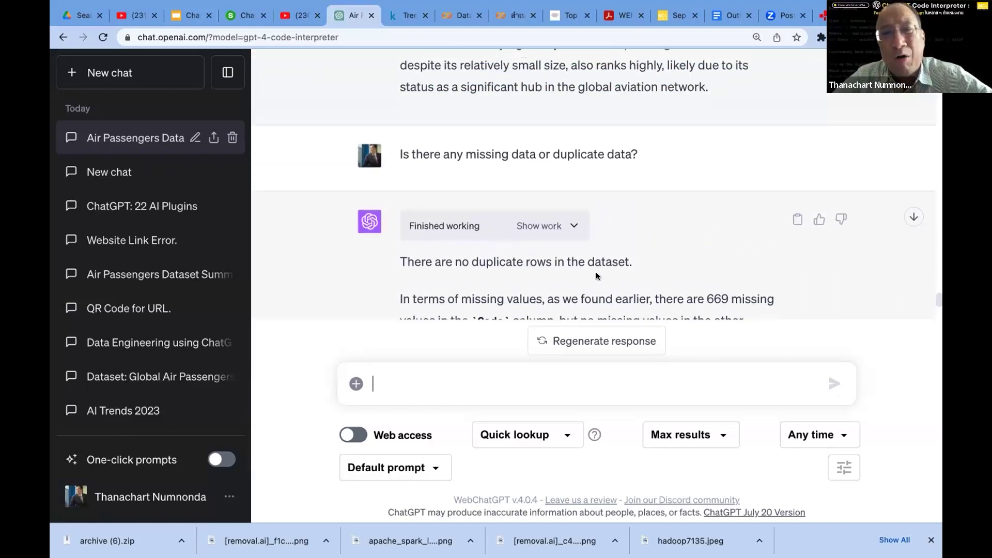
- Expand the work behind the missing and duplicate data answer and examine its Python code and result output
{"action": "left_click", "coordinate": [573, 231]}
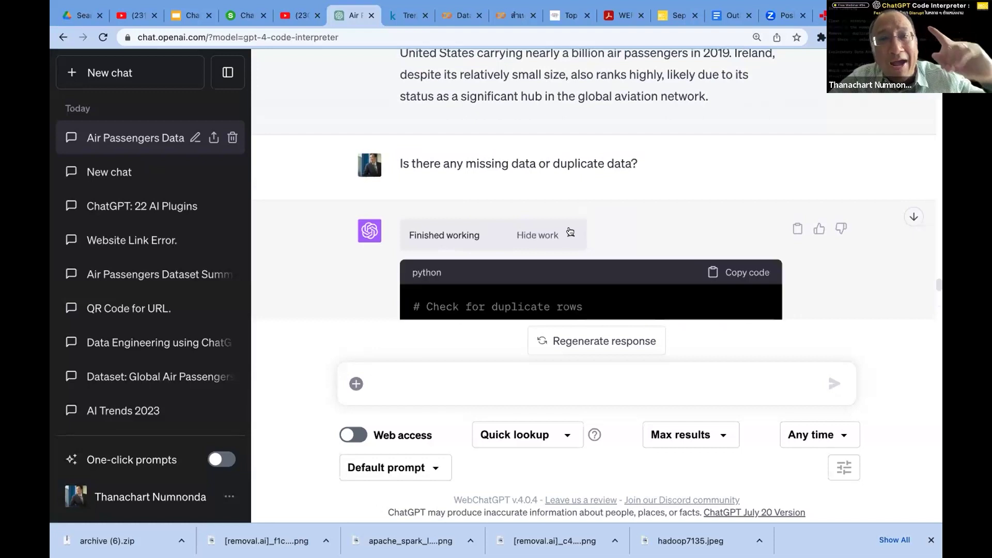
{"action": "scroll", "coordinate": [559, 263], "scroll_direction": "down", "scroll_amount": 3}
{"action": "scroll", "coordinate": [559, 263], "scroll_direction": "down", "scroll_amount": 2}
{"action": "scroll", "coordinate": [559, 263], "scroll_direction": "up", "scroll_amount": 2}
{"action": "scroll", "coordinate": [559, 263], "scroll_direction": "down", "scroll_amount": 2}
{"action": "scroll", "coordinate": [559, 263], "scroll_direction": "up", "scroll_amount": 3}
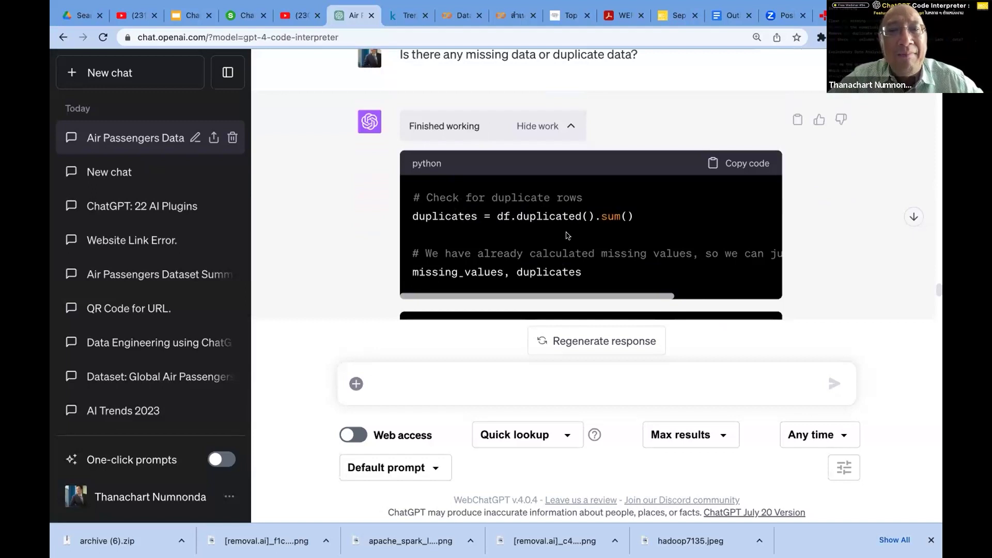
{"action": "scroll", "coordinate": [556, 231], "scroll_direction": "down", "scroll_amount": 2}
{"action": "scroll", "coordinate": [566, 235], "scroll_direction": "down", "scroll_amount": 1}
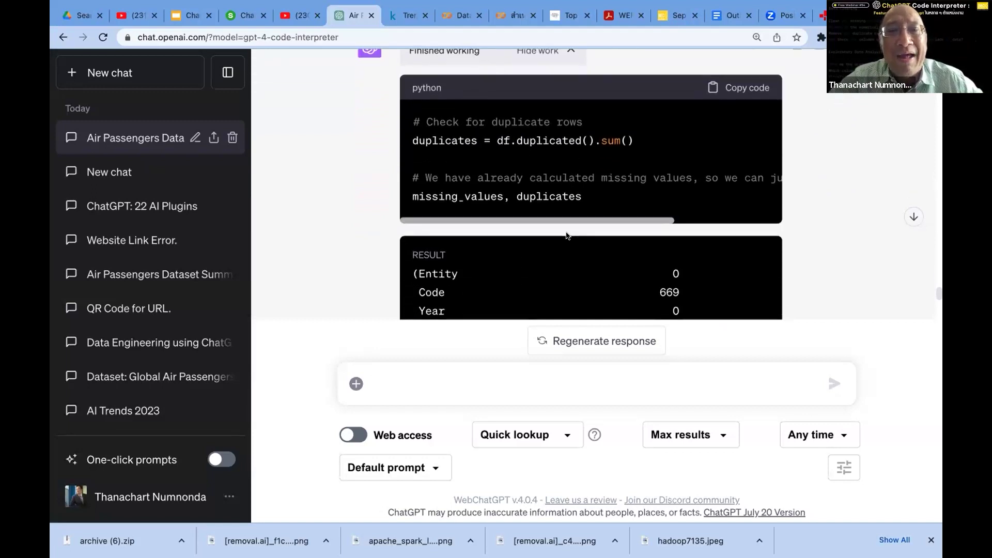
{"action": "scroll", "coordinate": [567, 236], "scroll_direction": "up", "scroll_amount": 3}
{"action": "scroll", "coordinate": [567, 225], "scroll_direction": "down", "scroll_amount": 1}
{"action": "scroll", "coordinate": [567, 225], "scroll_direction": "down", "scroll_amount": 5}
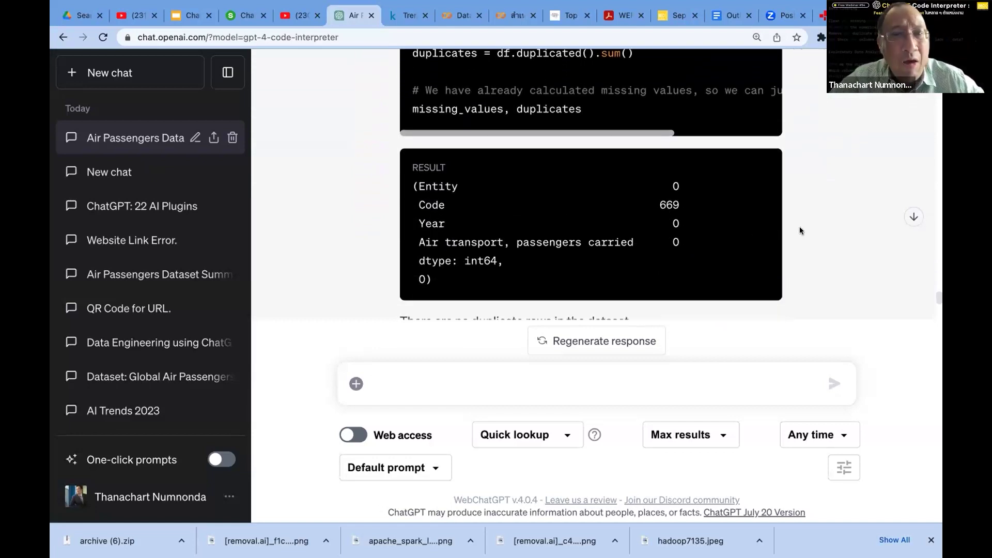
{"action": "scroll", "coordinate": [548, 246], "scroll_direction": "up", "scroll_amount": 7}
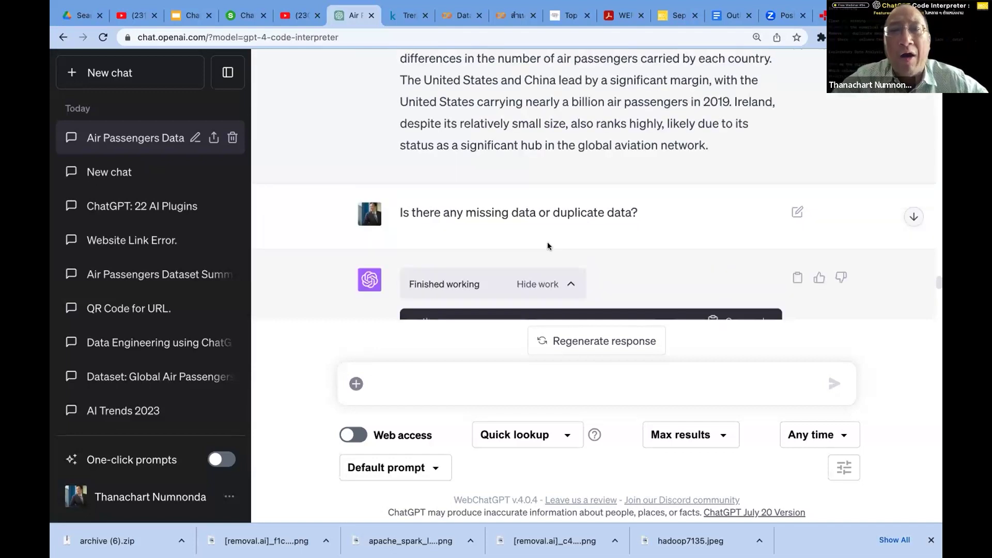
- Collapse the shown work and reread the written answer about duplicate rows and missing values
{"action": "left_click", "coordinate": [563, 285]}
{"action": "scroll", "coordinate": [603, 275], "scroll_direction": "down", "scroll_amount": 5}
{"action": "scroll", "coordinate": [603, 275], "scroll_direction": "up", "scroll_amount": 3}
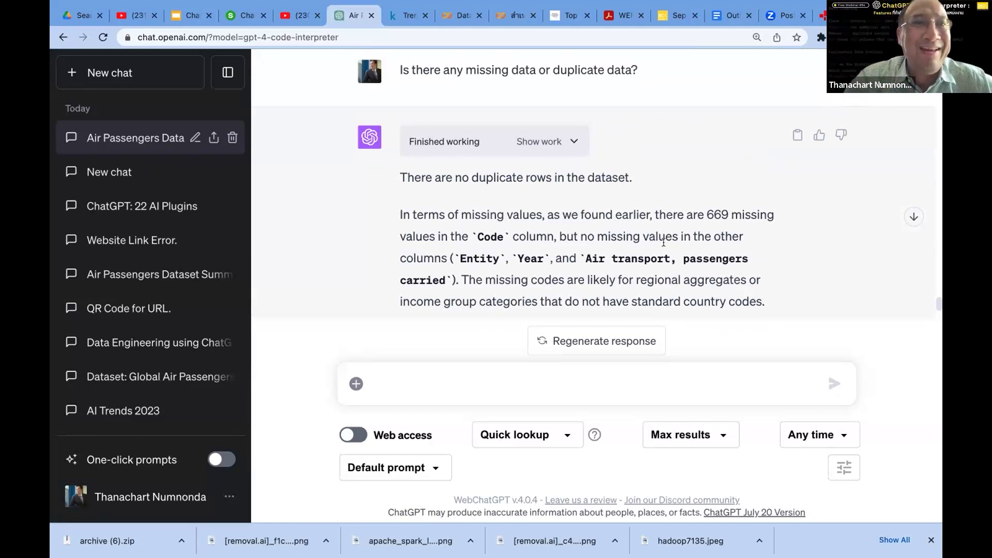
- Return to the Google Slides deck and review the Data Engineering example prompts slide and the Data Visualization slide
{"action": "left_click", "coordinate": [188, 16]}
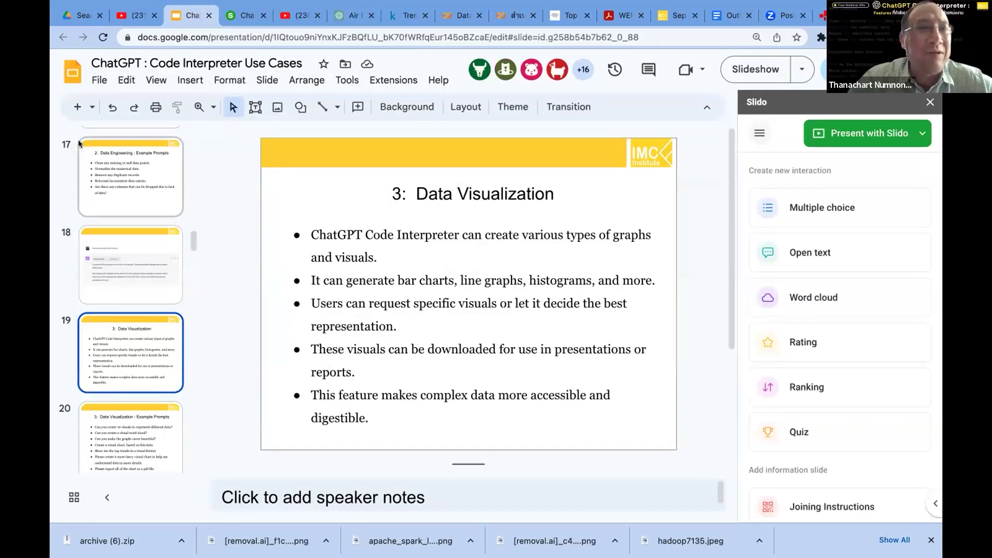
{"action": "left_click", "coordinate": [114, 164]}
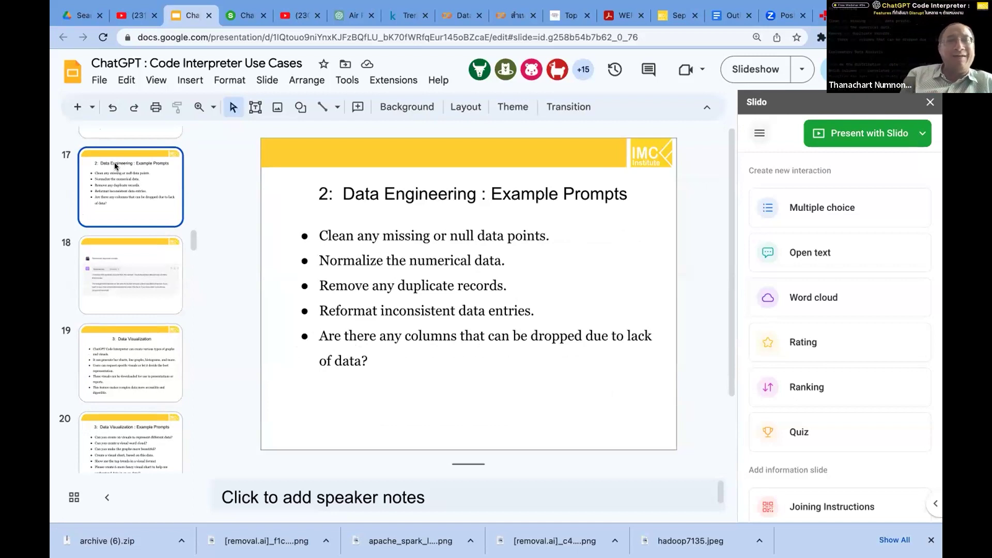
{"action": "left_click", "coordinate": [102, 366]}
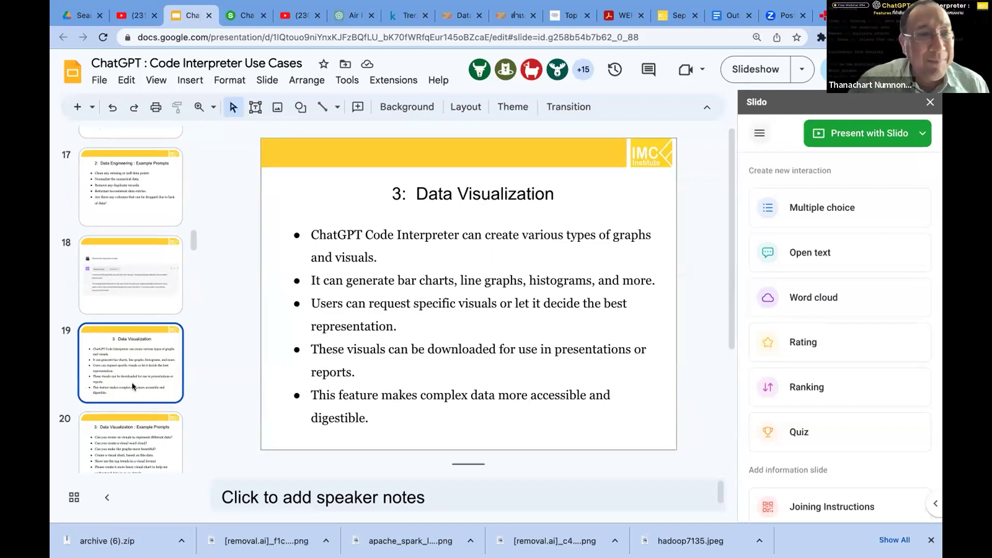
- Copy the prompt "Please create 6 more fancy visual chart to help me understand data in more details." from the Data Visualization example prompts slide
{"action": "key", "text": "Down"}
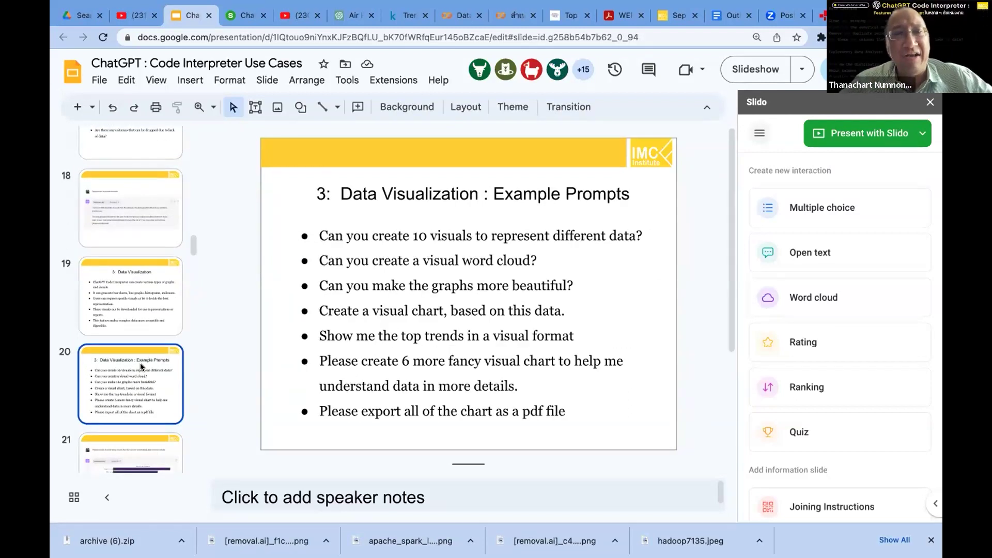
{"action": "left_click_drag", "start_coordinate": [316, 236], "coordinate": [641, 234]}
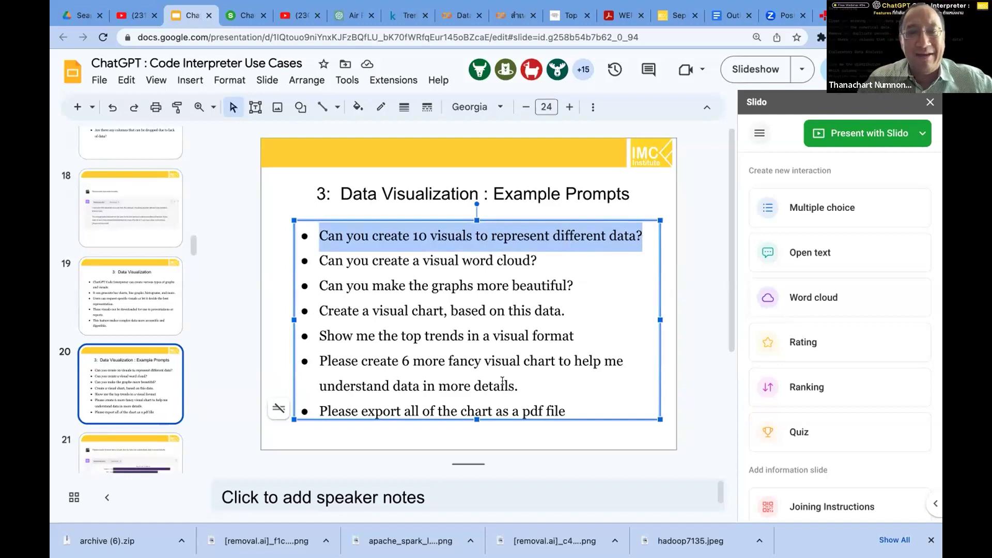
{"action": "left_click_drag", "start_coordinate": [520, 387], "coordinate": [316, 366]}
{"action": "key", "text": "super+c"}
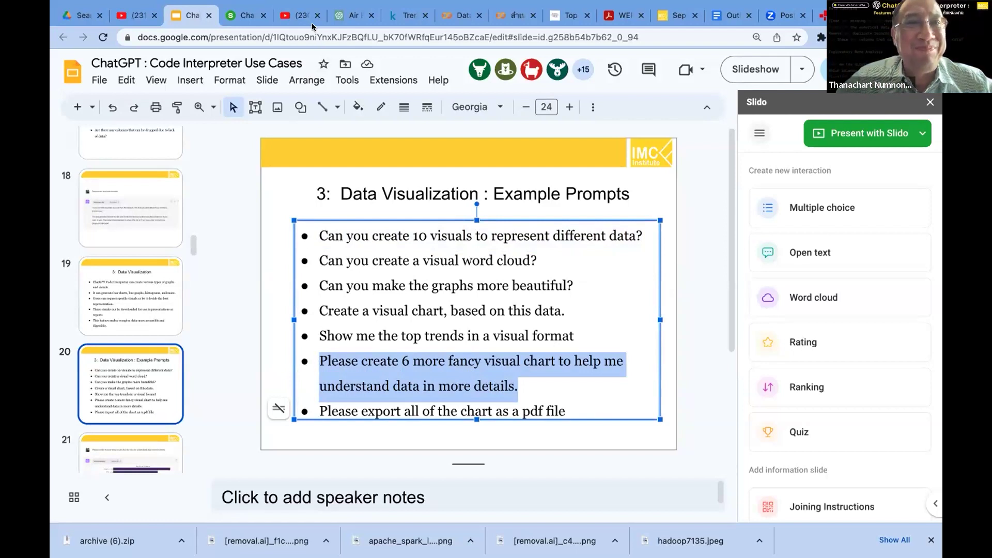
- Send the copied prompt asking for 6 more fancy visual charts in the ChatGPT air passengers conversation
{"action": "left_click", "coordinate": [356, 16]}
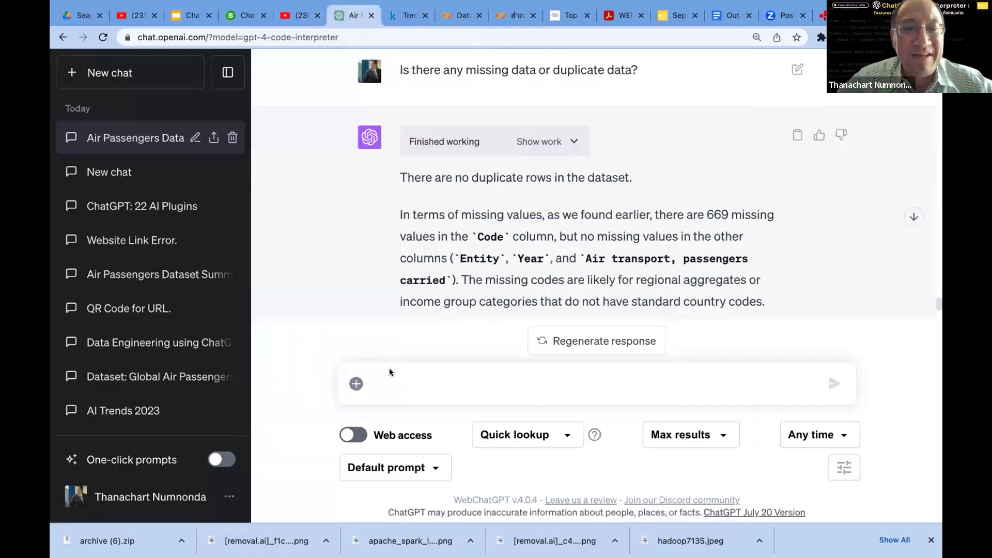
{"action": "left_click", "coordinate": [395, 377]}
{"action": "key", "text": "super+v"}
{"action": "type", "text": "."}
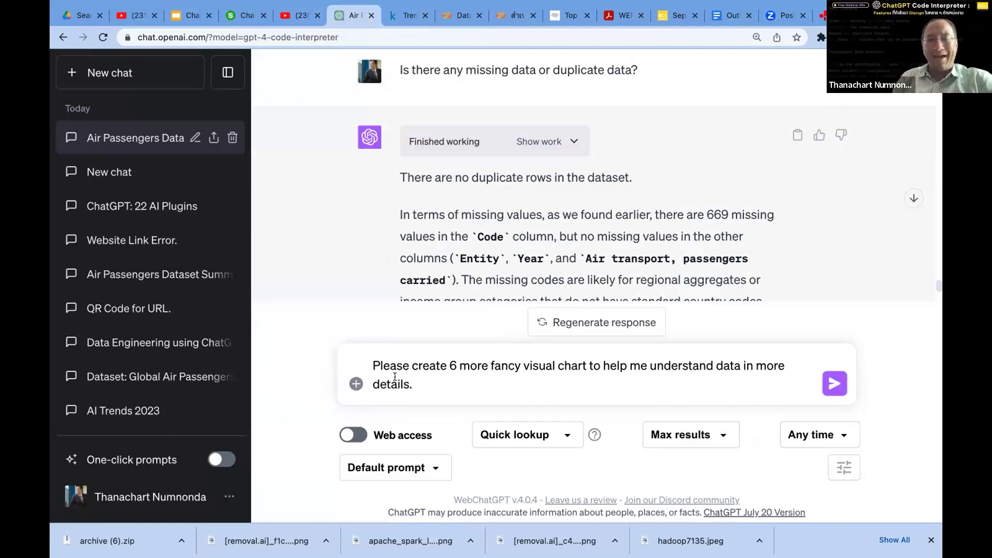
{"action": "left_click", "coordinate": [834, 384]}
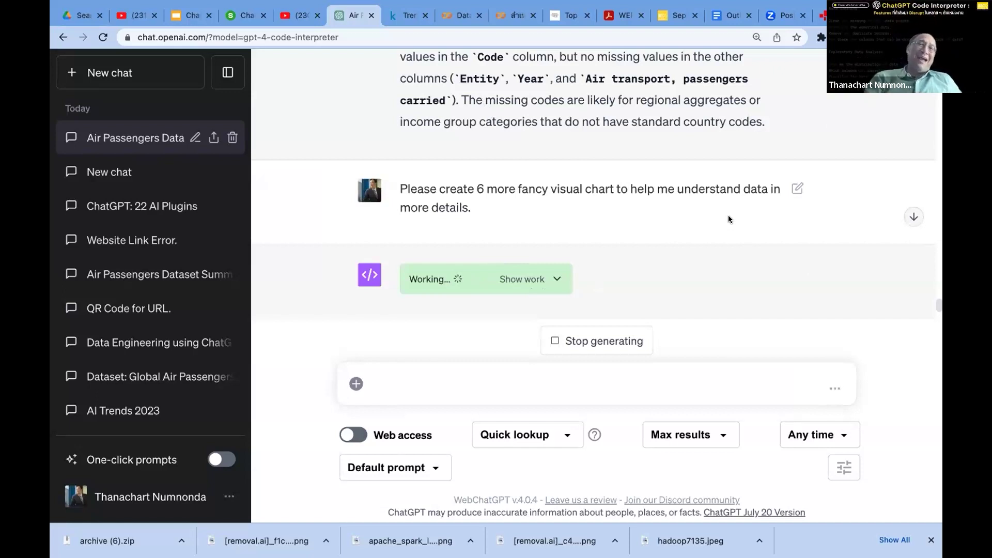
- Examine the six generated charts, from the total-passengers ranking and United States and China trends to the 1970 and 2020 rankings and 2020 distribution
{"action": "scroll", "coordinate": [728, 215], "scroll_direction": "down", "scroll_amount": 2}
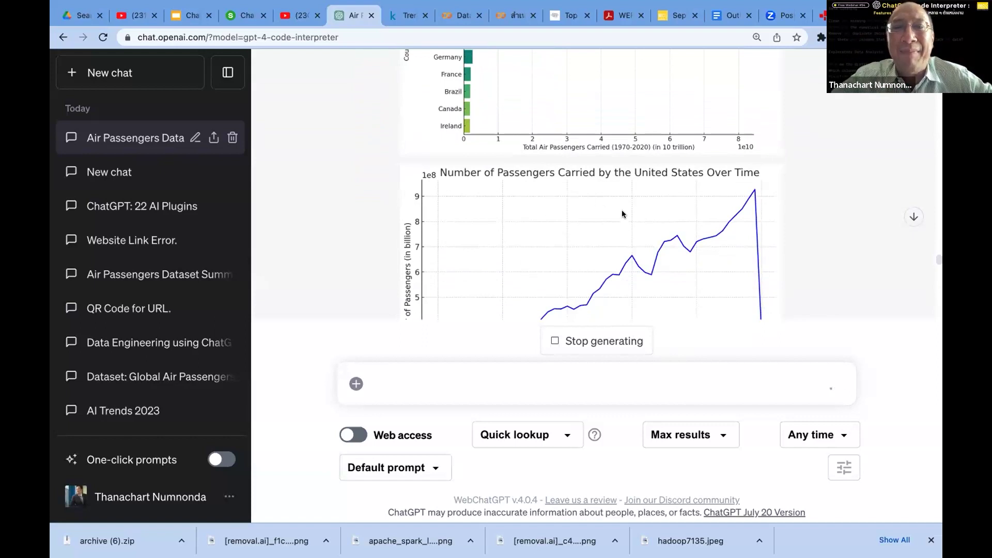
{"action": "scroll", "coordinate": [690, 188], "scroll_direction": "down", "scroll_amount": 1}
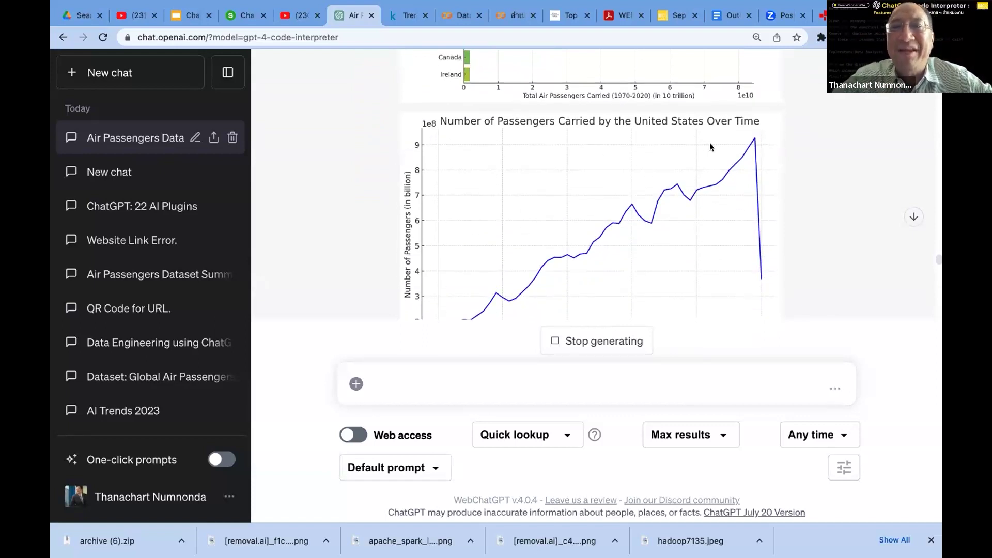
{"action": "scroll", "coordinate": [698, 225], "scroll_direction": "down", "scroll_amount": 1}
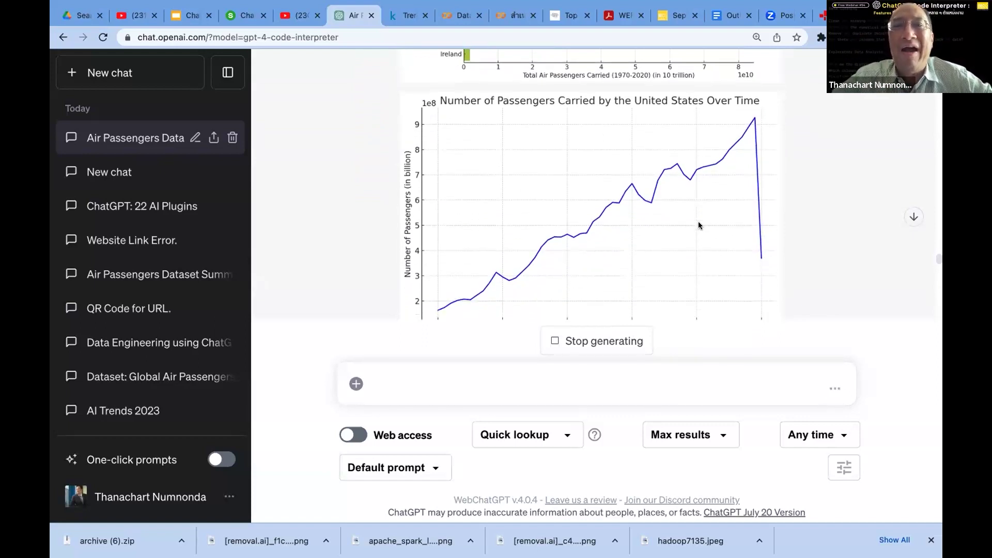
{"action": "scroll", "coordinate": [727, 182], "scroll_direction": "down", "scroll_amount": 1}
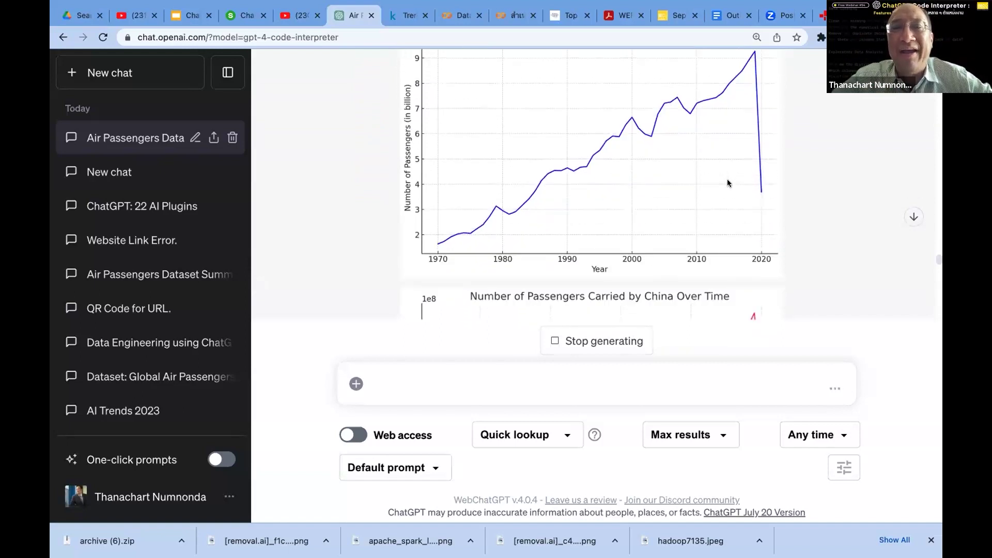
{"action": "scroll", "coordinate": [716, 176], "scroll_direction": "down", "scroll_amount": 3}
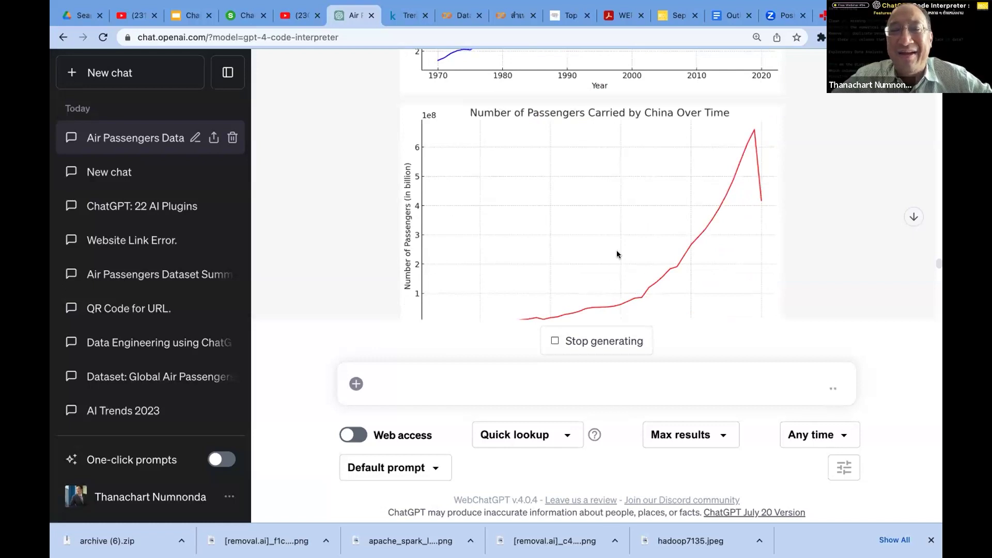
{"action": "scroll", "coordinate": [617, 254], "scroll_direction": "down", "scroll_amount": 4}
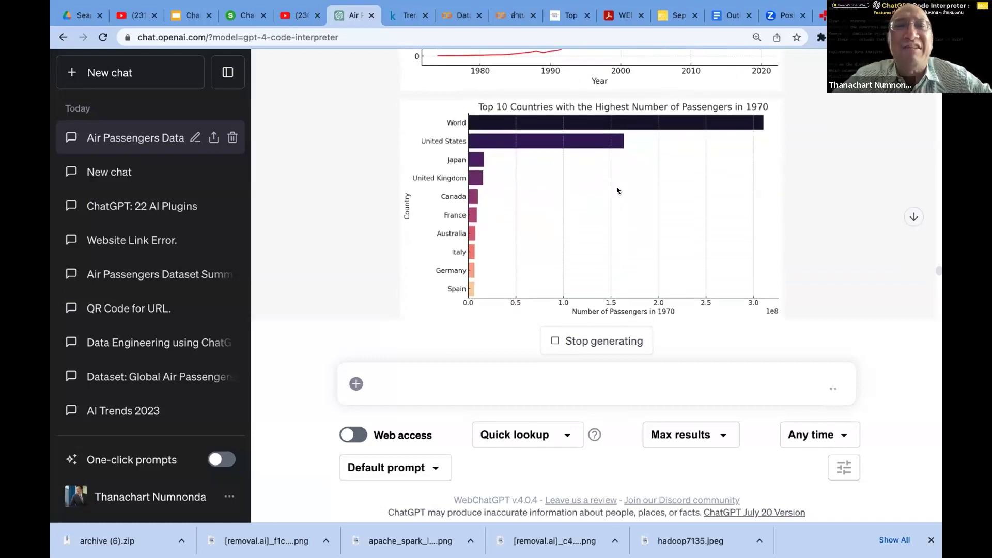
{"action": "scroll", "coordinate": [589, 261], "scroll_direction": "down", "scroll_amount": 1}
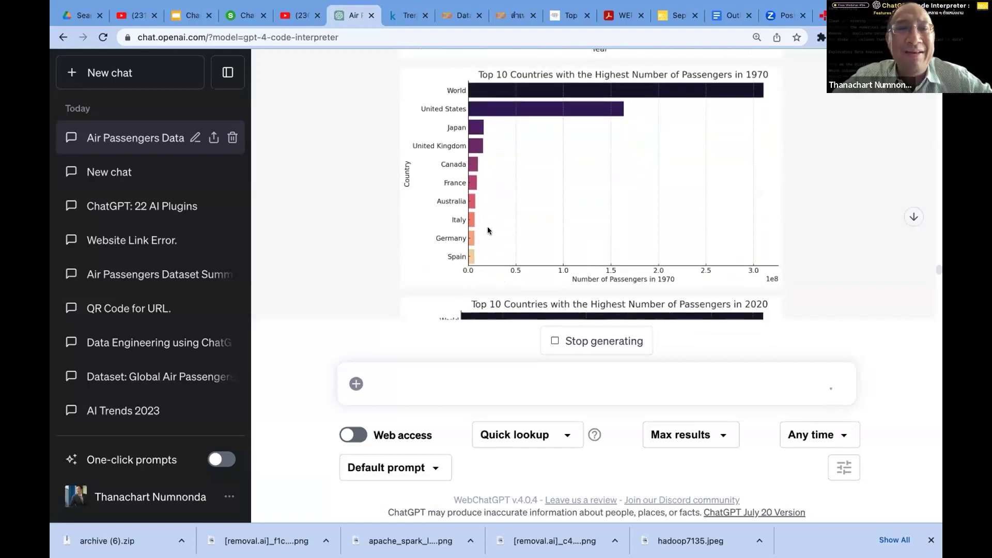
{"action": "scroll", "coordinate": [577, 120], "scroll_direction": "down", "scroll_amount": 3}
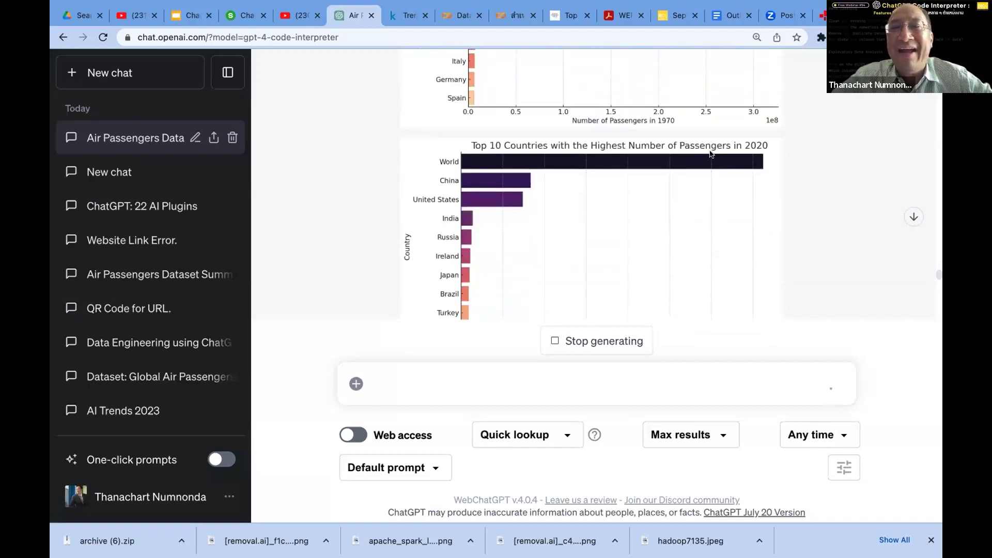
{"action": "scroll", "coordinate": [569, 283], "scroll_direction": "down", "scroll_amount": 2}
{"action": "scroll", "coordinate": [569, 283], "scroll_direction": "down", "scroll_amount": 4}
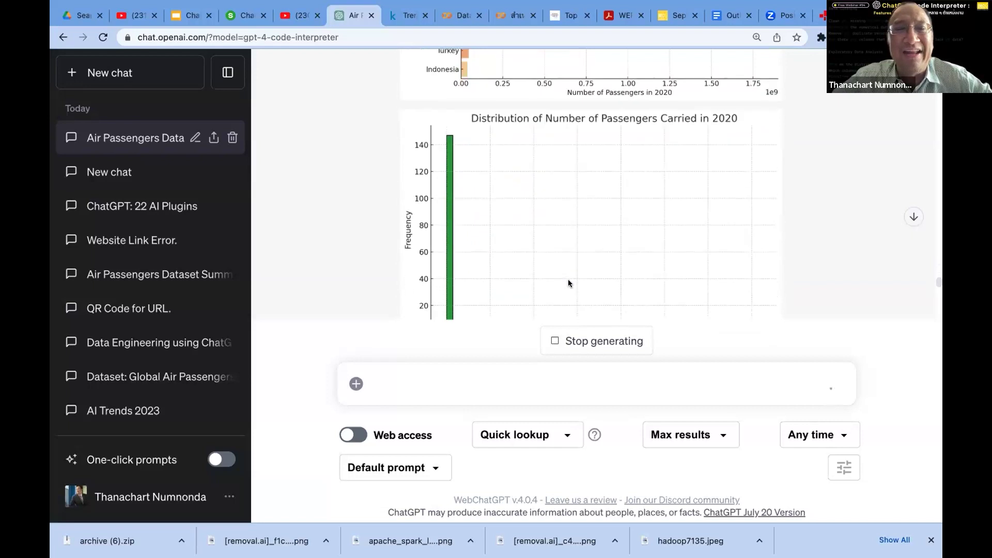
{"action": "scroll", "coordinate": [568, 284], "scroll_direction": "down", "scroll_amount": 1}
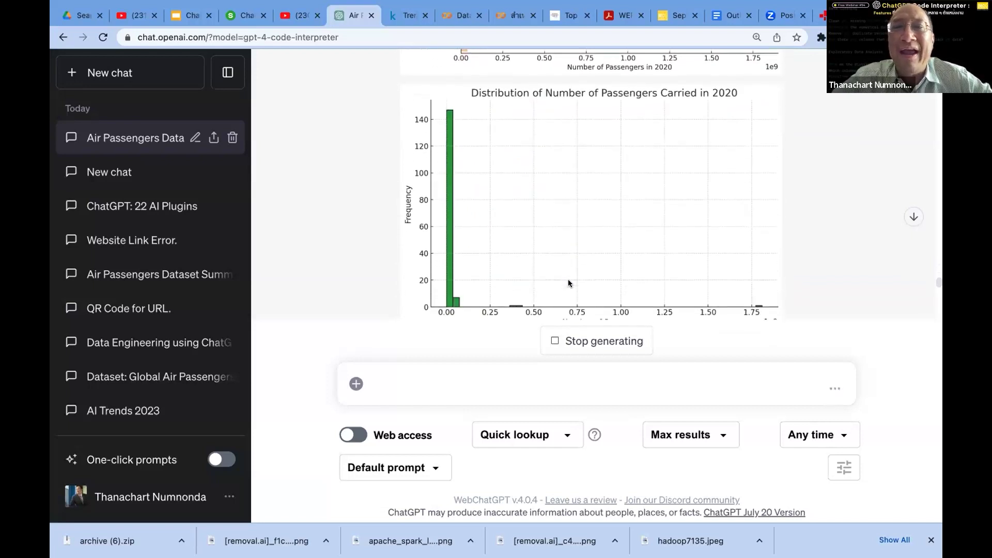
{"action": "scroll", "coordinate": [568, 283], "scroll_direction": "down", "scroll_amount": 1}
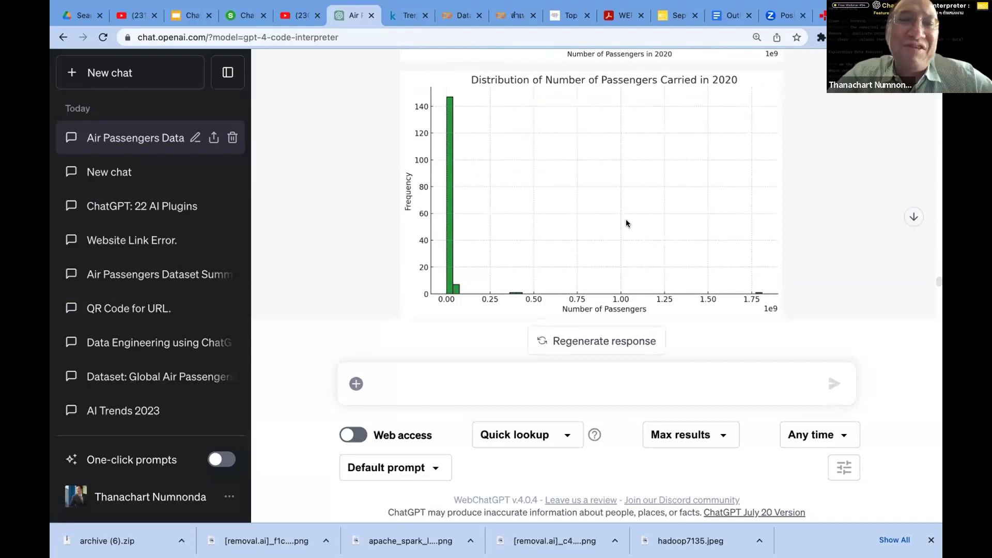
- Read the written explanations of the six visualizations below the charts
{"action": "scroll", "coordinate": [626, 219], "scroll_direction": "down", "scroll_amount": 5}
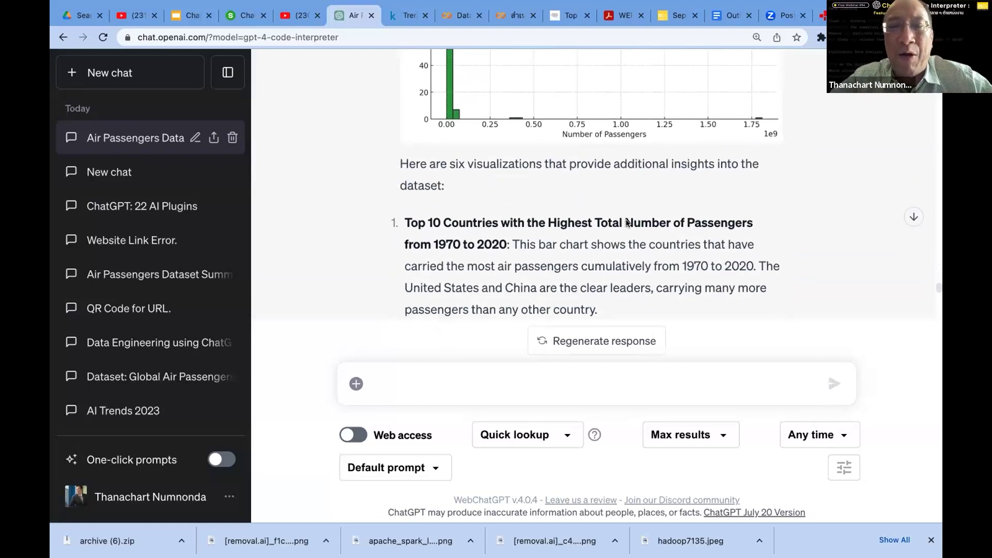
{"action": "scroll", "coordinate": [625, 219], "scroll_direction": "down", "scroll_amount": 9}
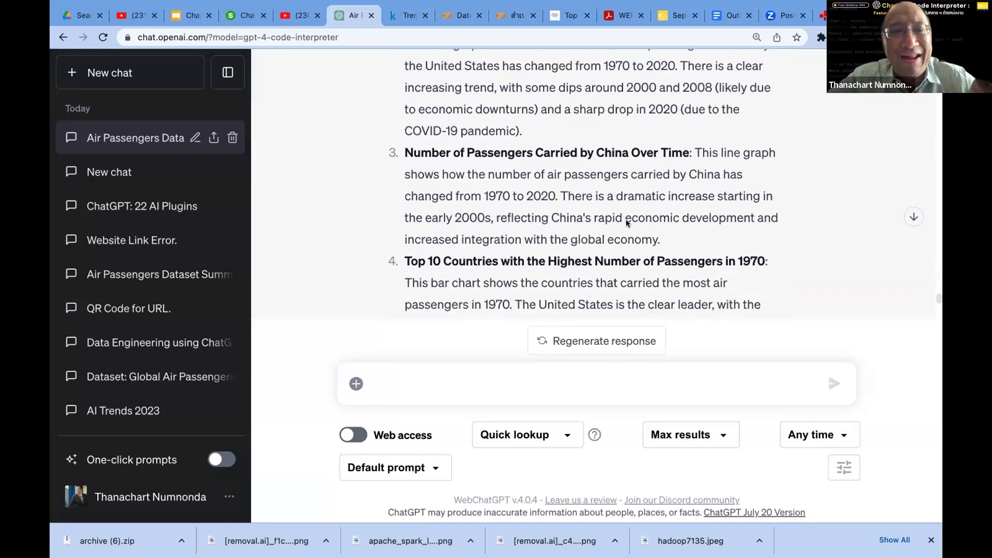
{"action": "scroll", "coordinate": [625, 219], "scroll_direction": "down", "scroll_amount": 3}
{"action": "scroll", "coordinate": [622, 227], "scroll_direction": "up", "scroll_amount": 3}
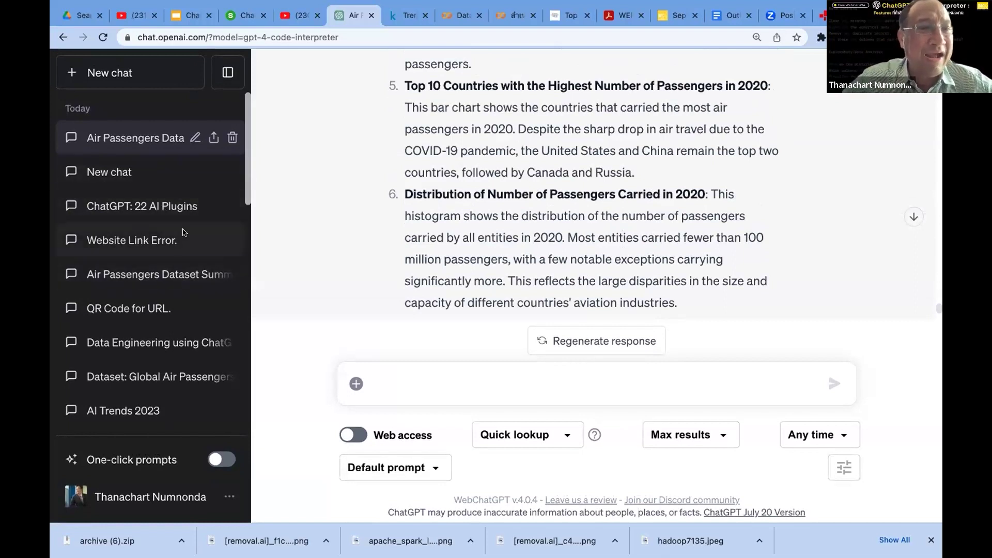
- Open the older global air passengers dataset conversation and select its prompt requesting a yellow-to-blue world atlas of 2020 passenger numbers by country
{"action": "left_click", "coordinate": [111, 376]}
{"action": "scroll", "coordinate": [395, 173], "scroll_direction": "up", "scroll_amount": 20}
{"action": "scroll", "coordinate": [395, 180], "scroll_direction": "up", "scroll_amount": 20}
{"action": "scroll", "coordinate": [395, 197], "scroll_direction": "up", "scroll_amount": 20}
{"action": "scroll", "coordinate": [395, 203], "scroll_direction": "up", "scroll_amount": 20}
{"action": "scroll", "coordinate": [394, 205], "scroll_direction": "up", "scroll_amount": 15}
{"action": "scroll", "coordinate": [394, 207], "scroll_direction": "down", "scroll_amount": 15}
{"action": "scroll", "coordinate": [394, 207], "scroll_direction": "down", "scroll_amount": 10}
{"action": "scroll", "coordinate": [393, 207], "scroll_direction": "down", "scroll_amount": 10}
{"action": "scroll", "coordinate": [393, 207], "scroll_direction": "down", "scroll_amount": 10}
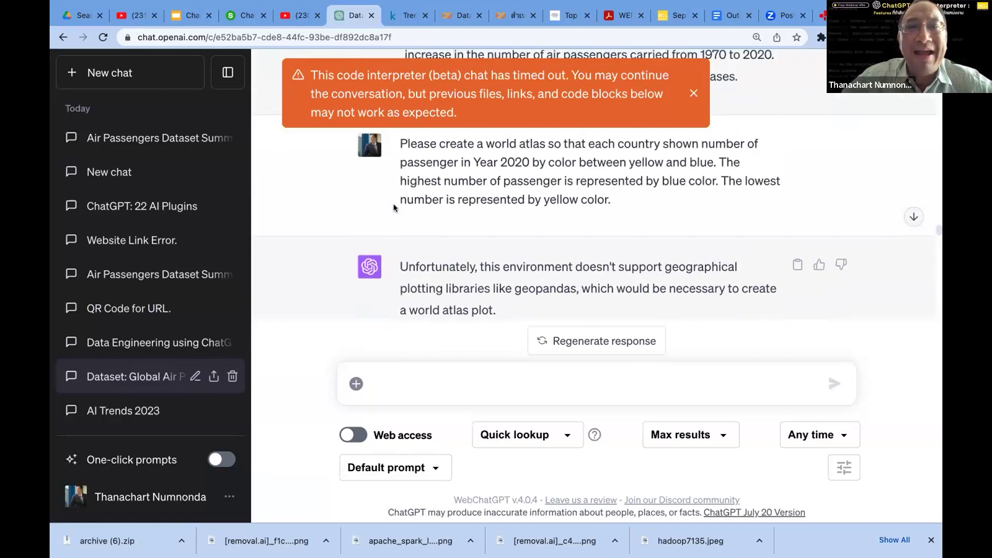
{"action": "left_click_drag", "start_coordinate": [399, 144], "coordinate": [614, 197]}
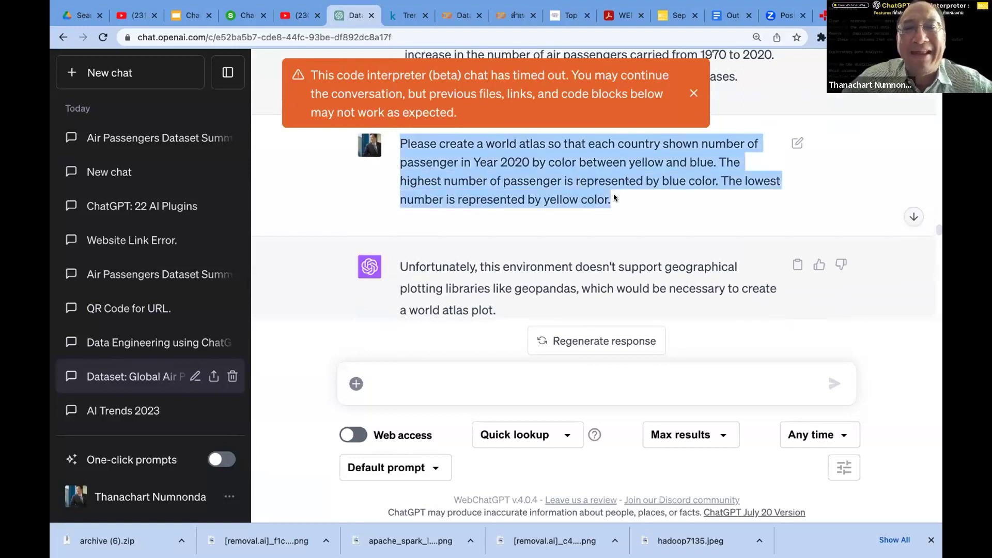
- Return to the latest Air Passengers Dataset conversation, dismiss the time-out notice, and go back to the chart explanations
{"action": "left_click", "coordinate": [165, 137]}
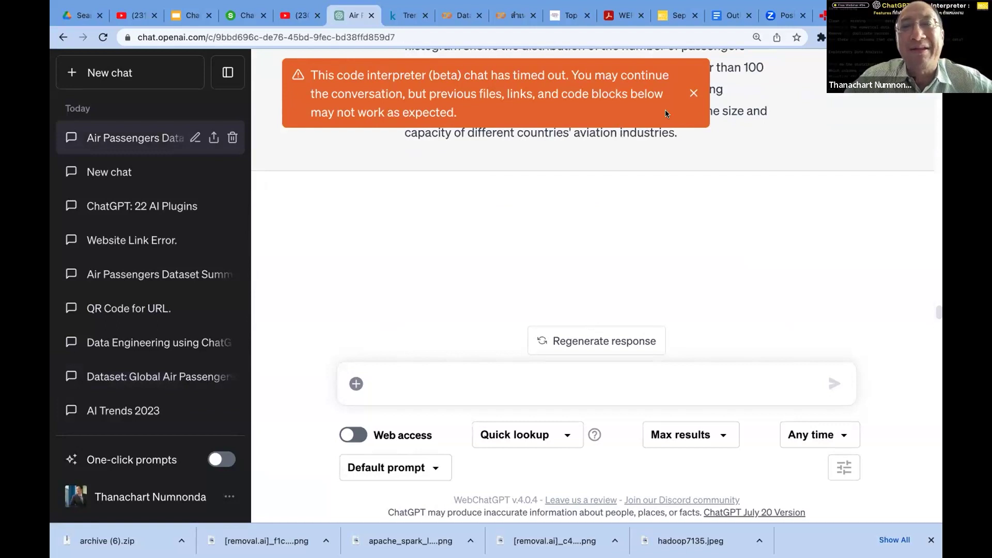
{"action": "left_click", "coordinate": [693, 91]}
{"action": "scroll", "coordinate": [614, 196], "scroll_direction": "up", "scroll_amount": 15}
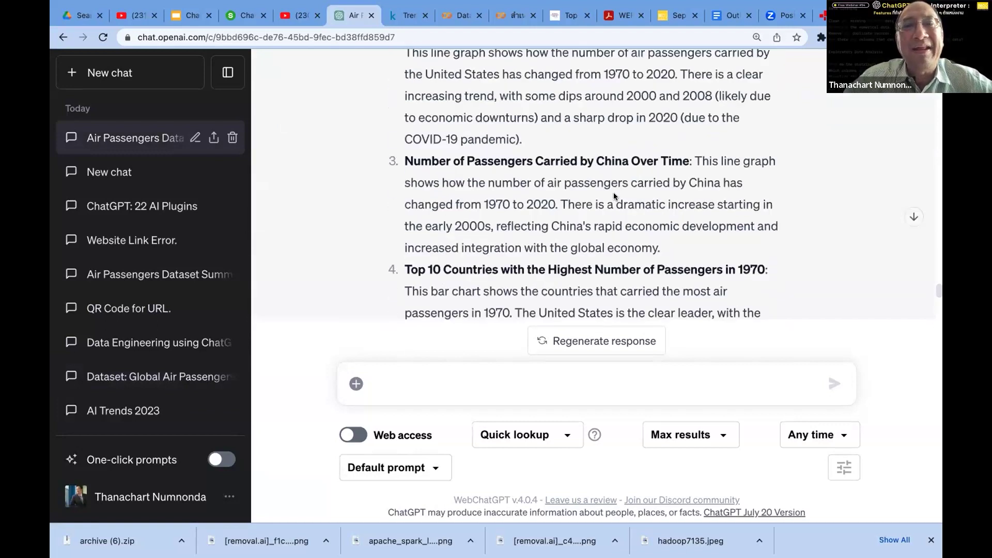